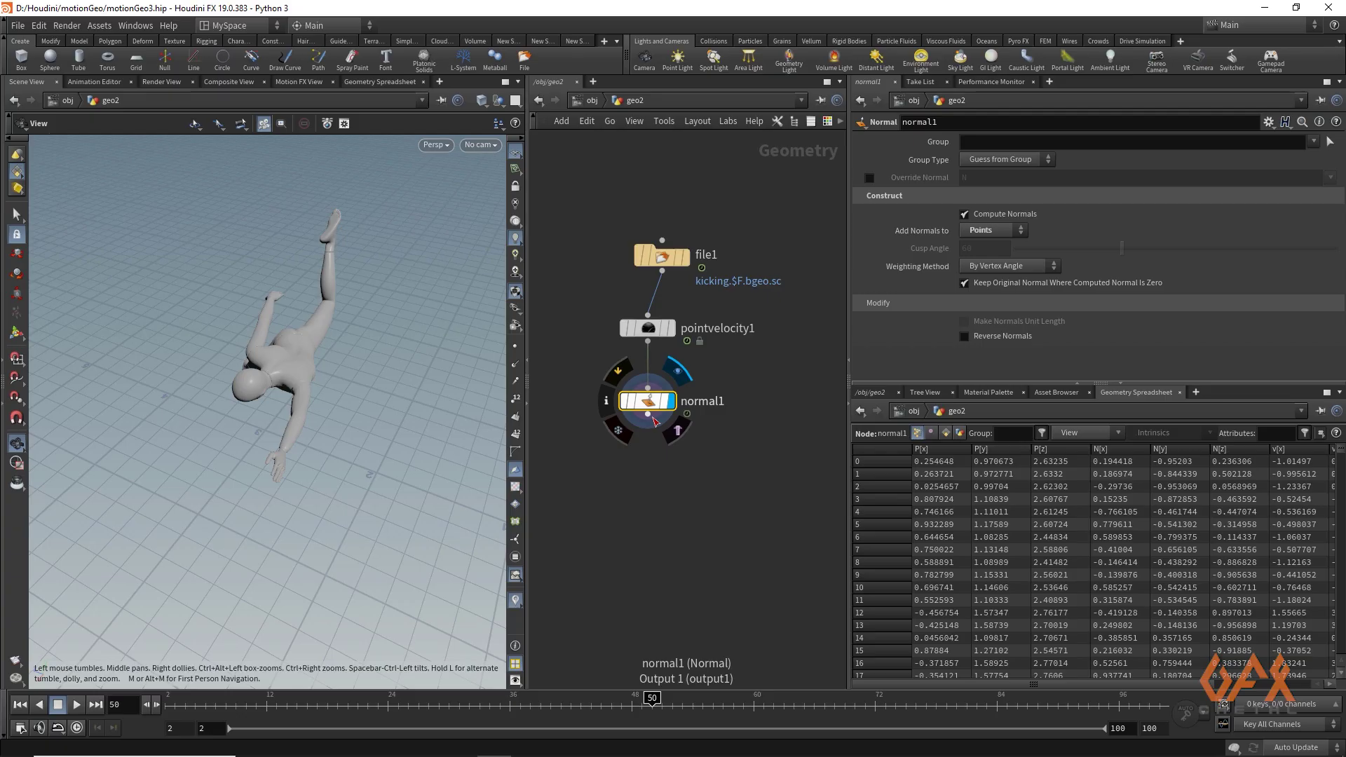
# - Add an Attribute Wrangle node (attwr) wired after normal1
pyautogui.moveTo(647, 429); pyautogui.dragTo(638, 489)
pyautogui.write('attwr')
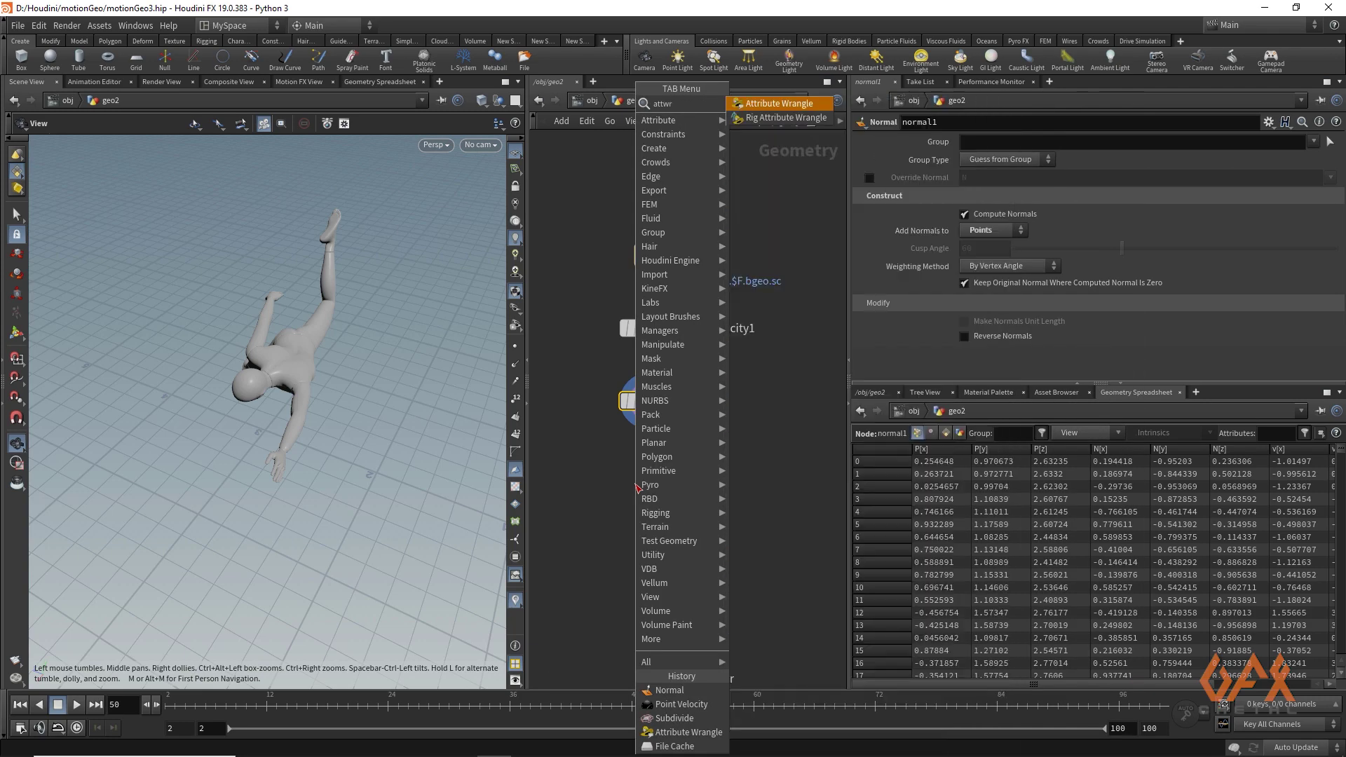
pyautogui.press('Return')
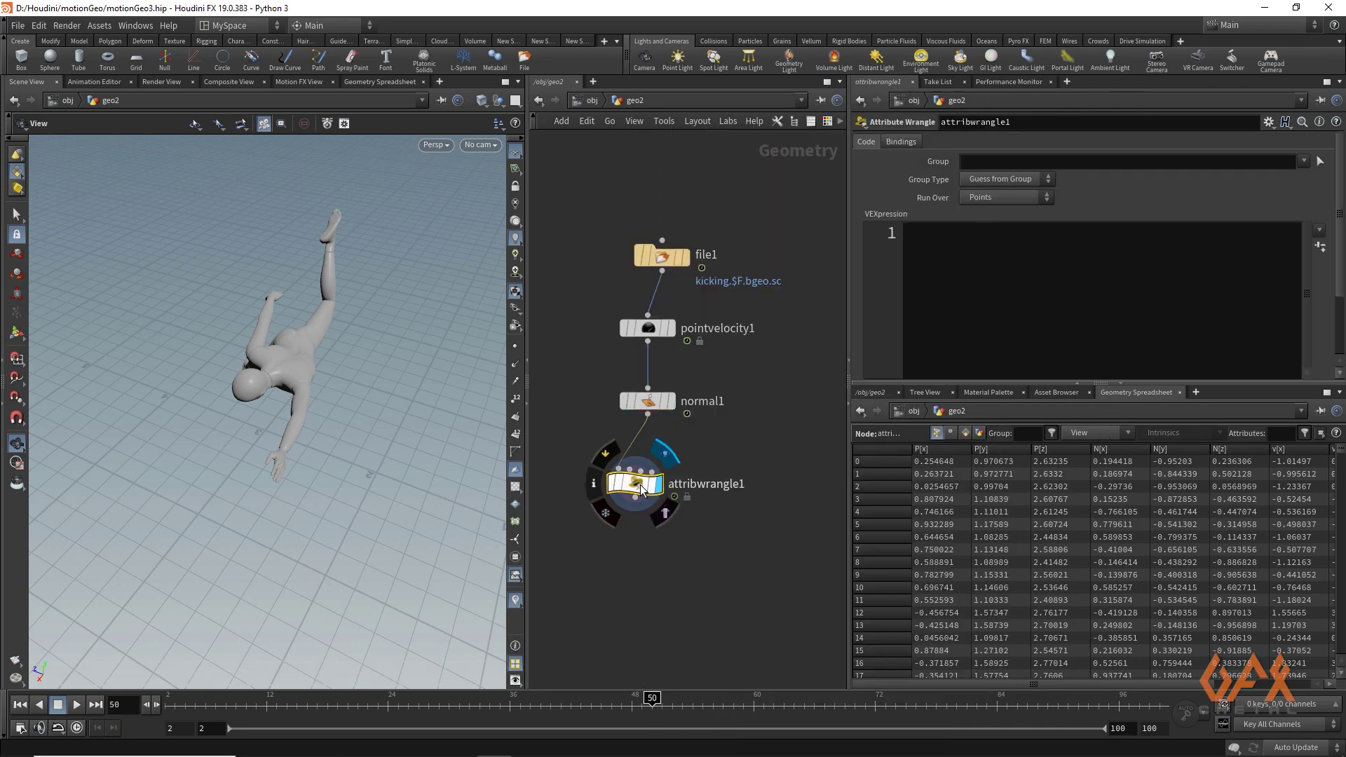
# - Write 'float d = dot(@N,@v);' and 'float t;' in the wrangle's VEXpression
pyautogui.click(932, 255)
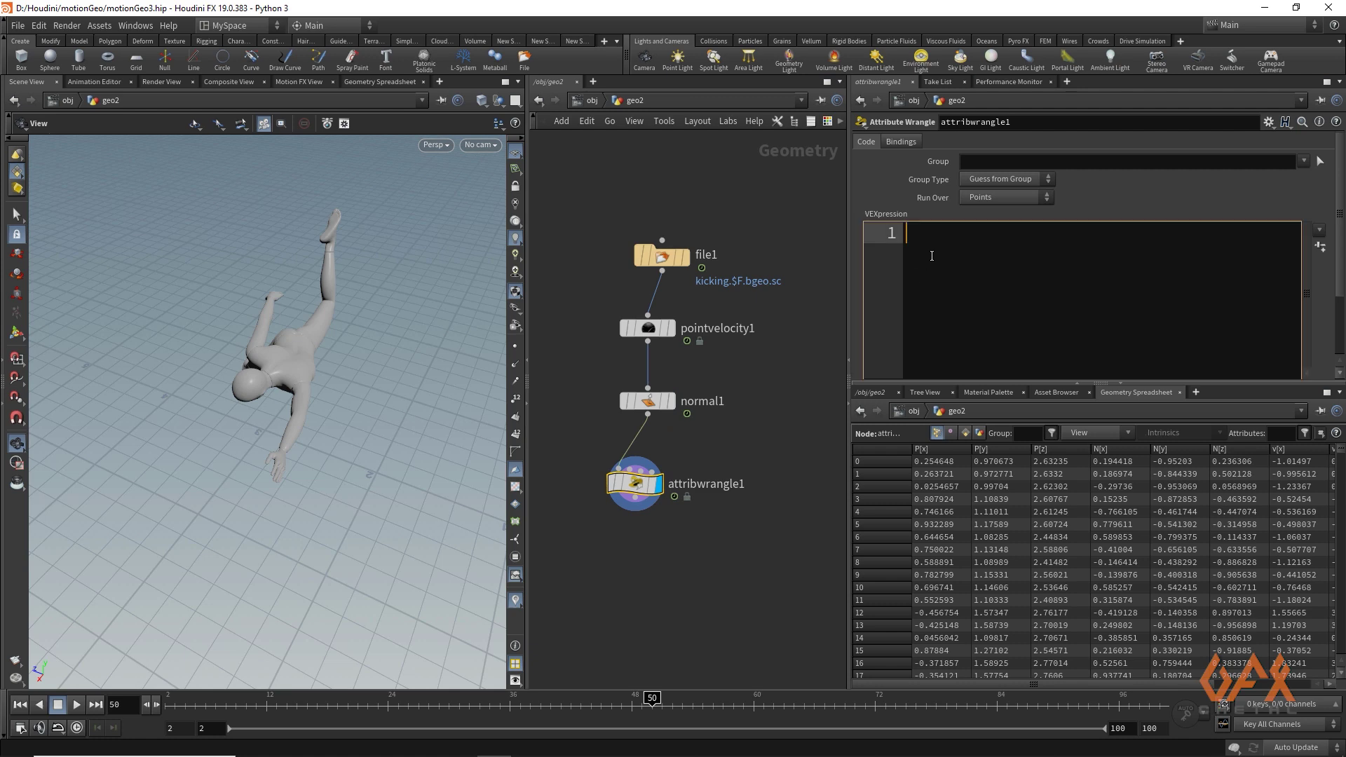
pyautogui.write('float d = ')
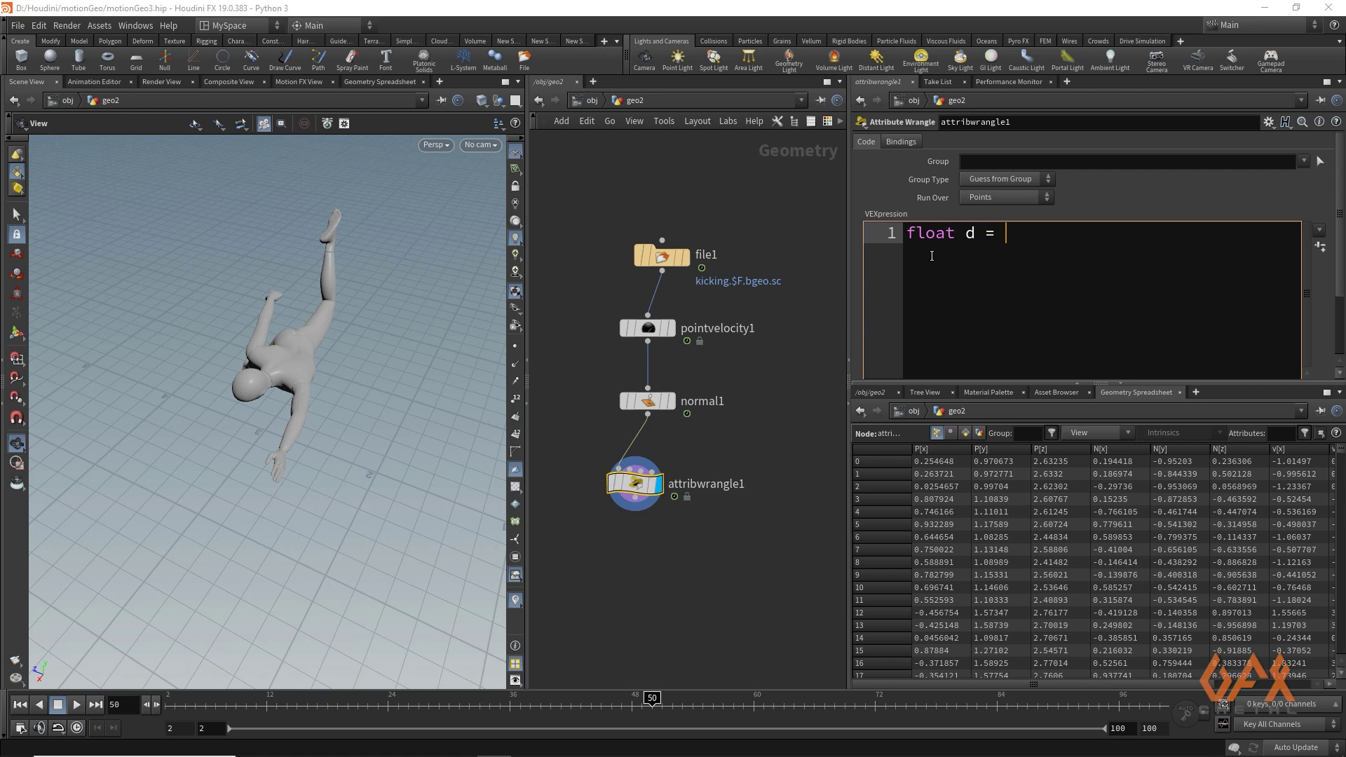
pyautogui.write('do')
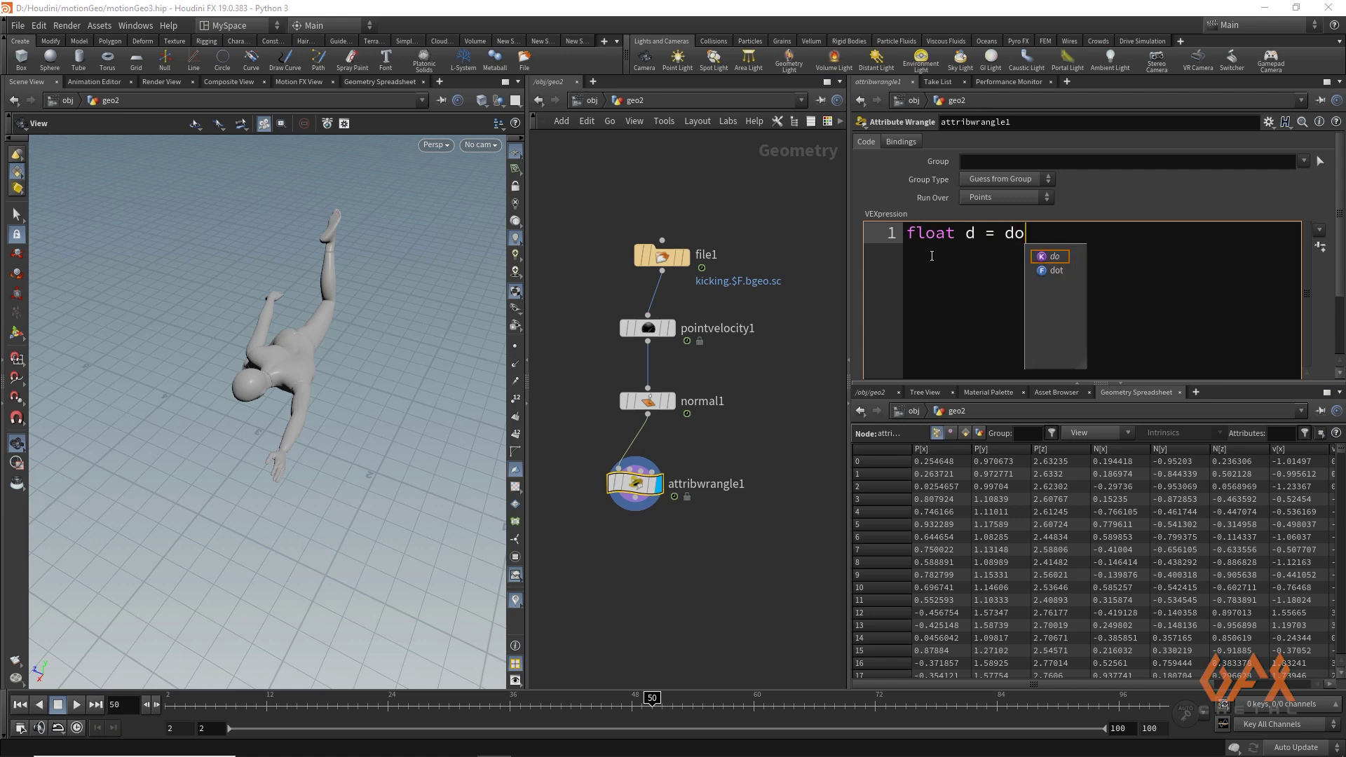
pyautogui.write('t(')
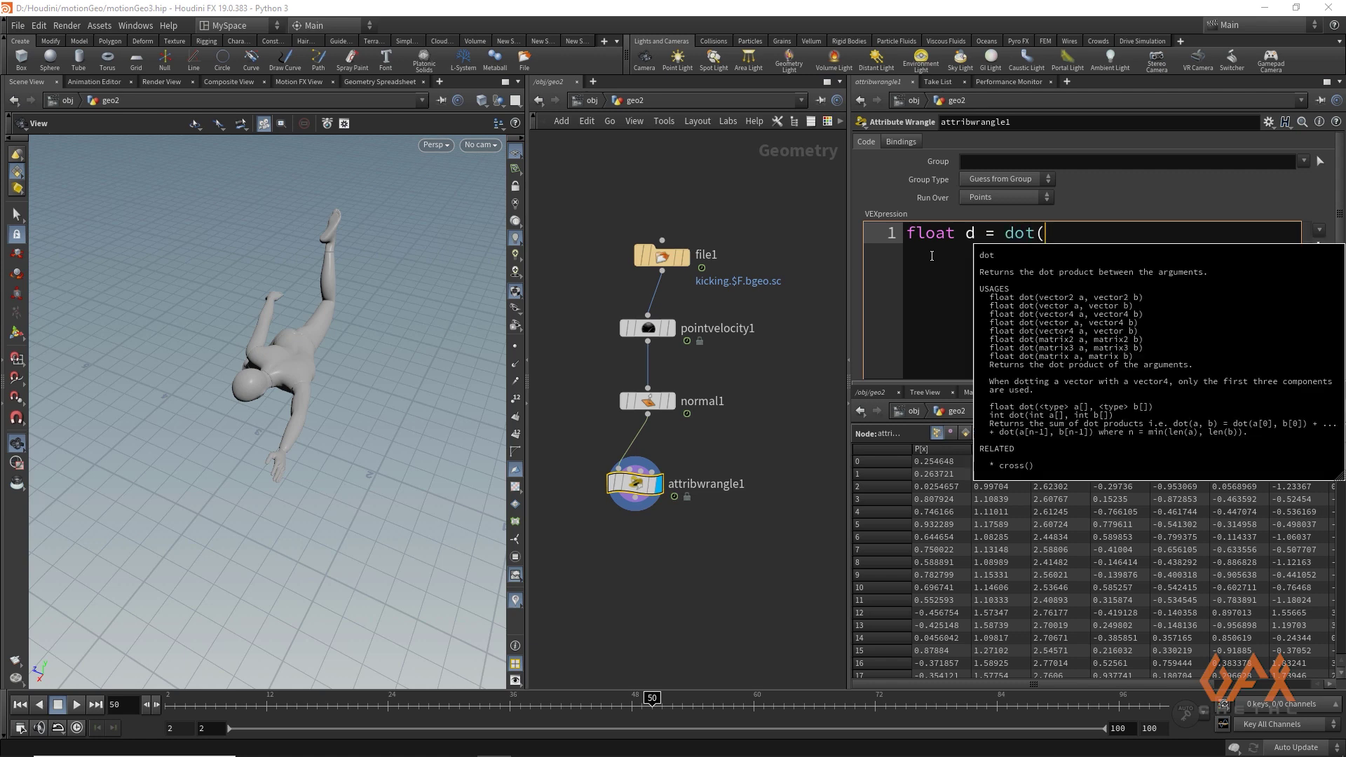
pyautogui.write('@N')
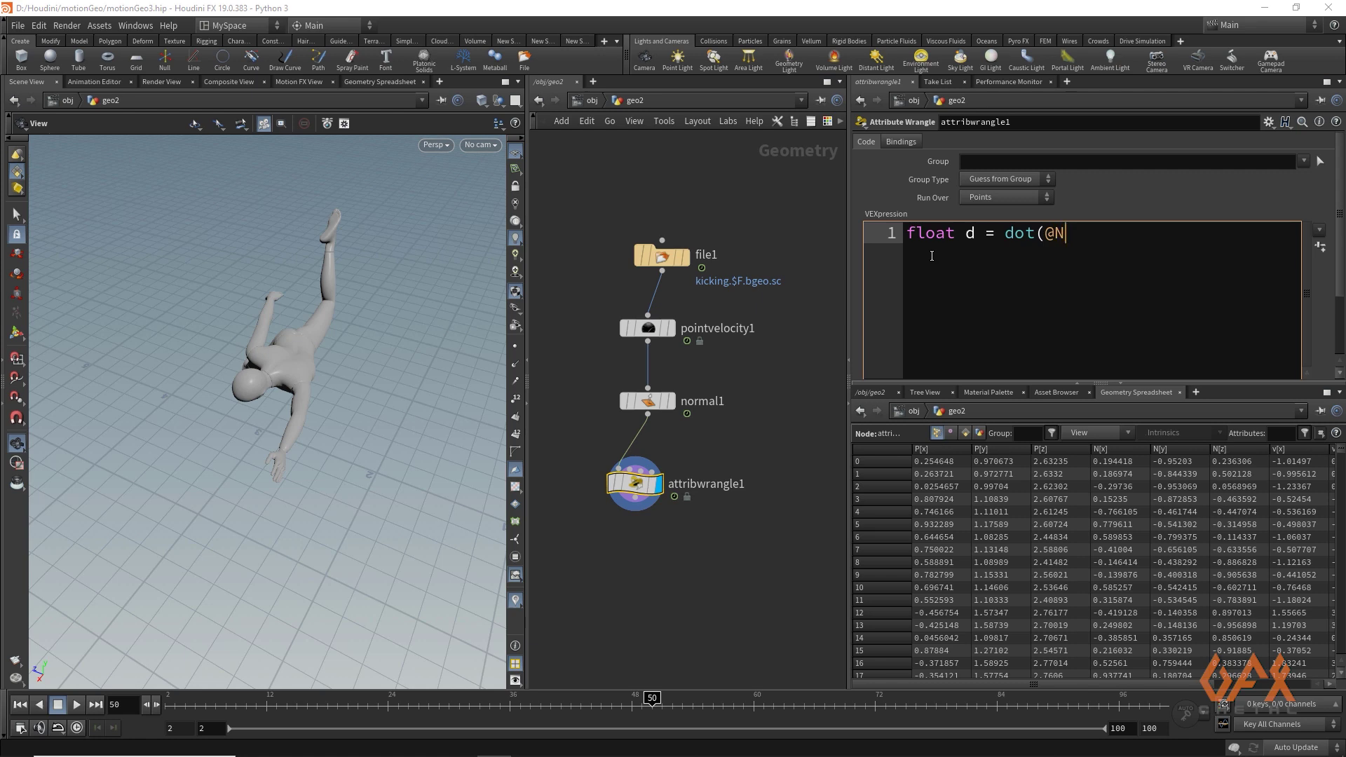
pyautogui.write(',@v);')
pyautogui.press('Return')
pyautogui.press('Return')
pyautogui.press('BackSpace')
pyautogui.write('flo')
pyautogui.press('BackSpace')
pyautogui.write('oat ')
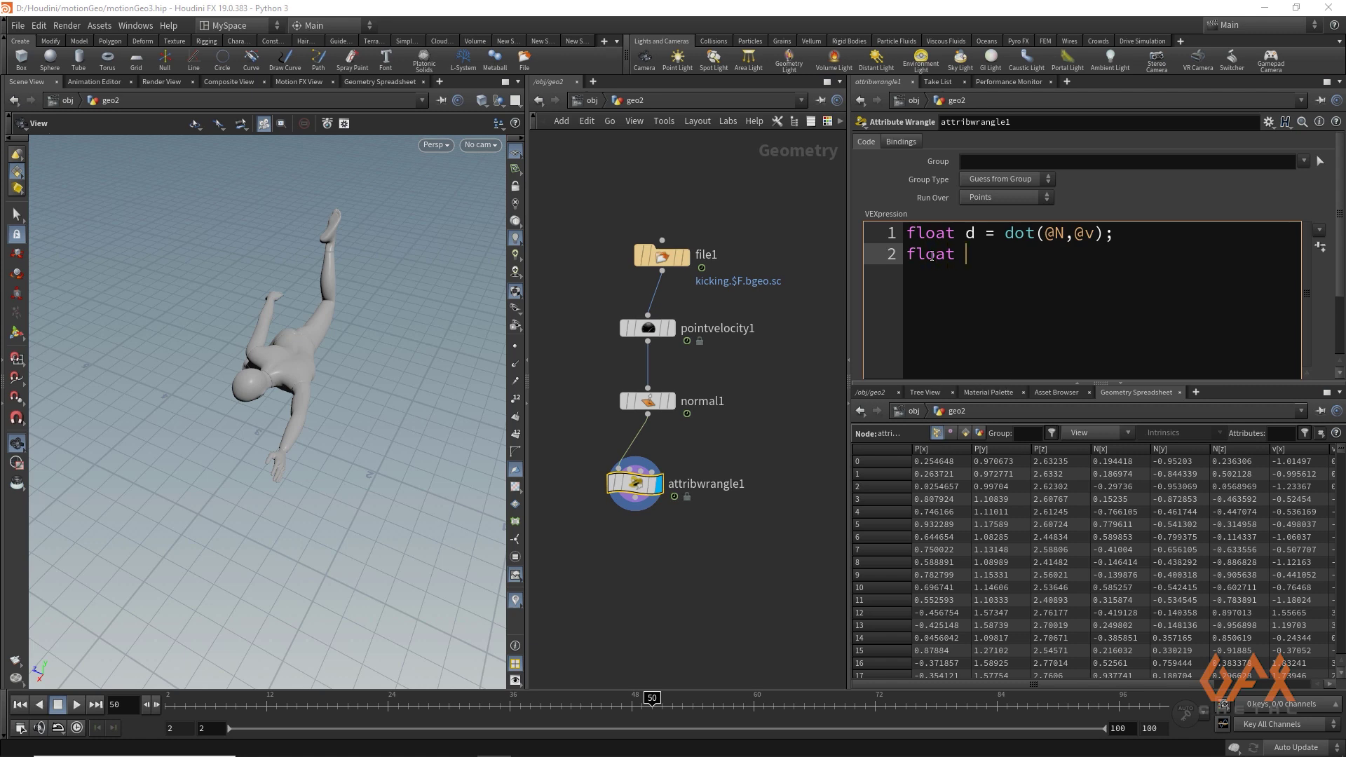
pyautogui.write('t')
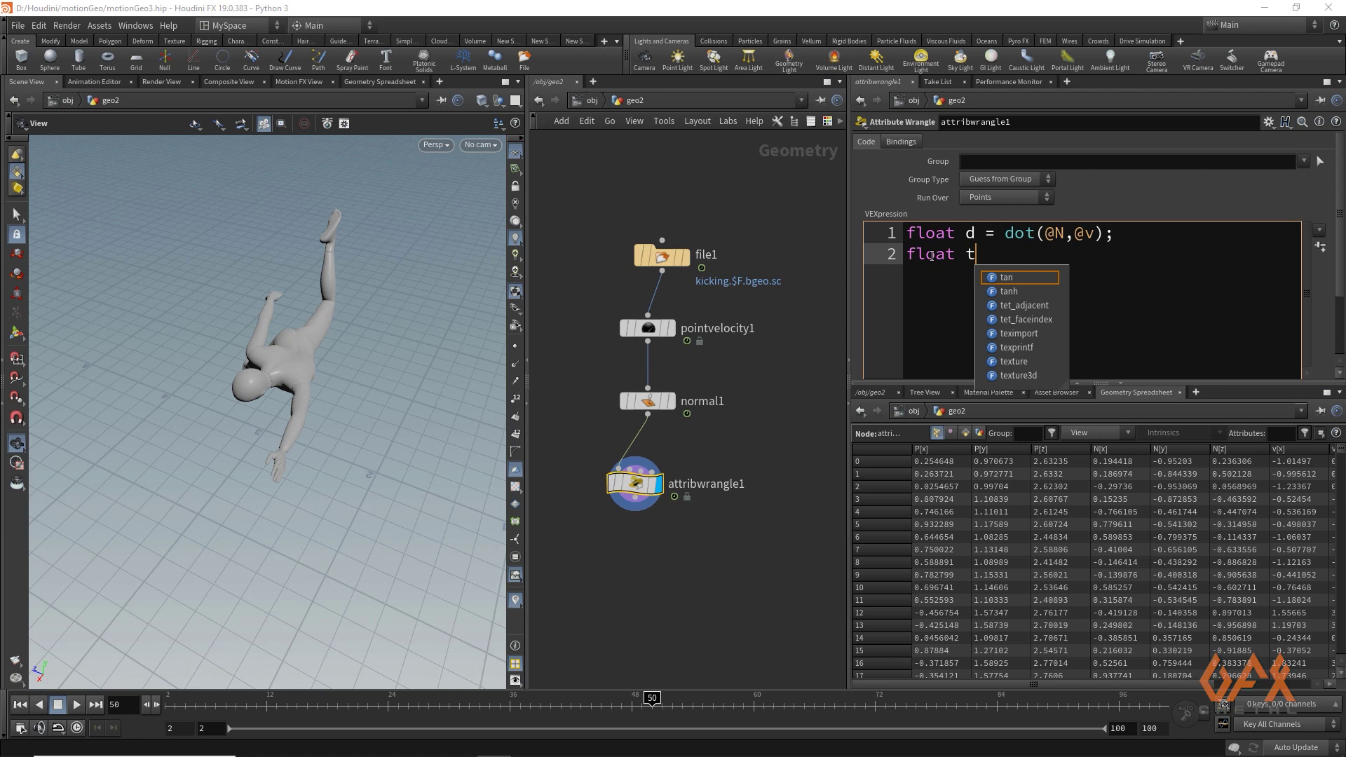
pyautogui.write(';')
pyautogui.press('Return')
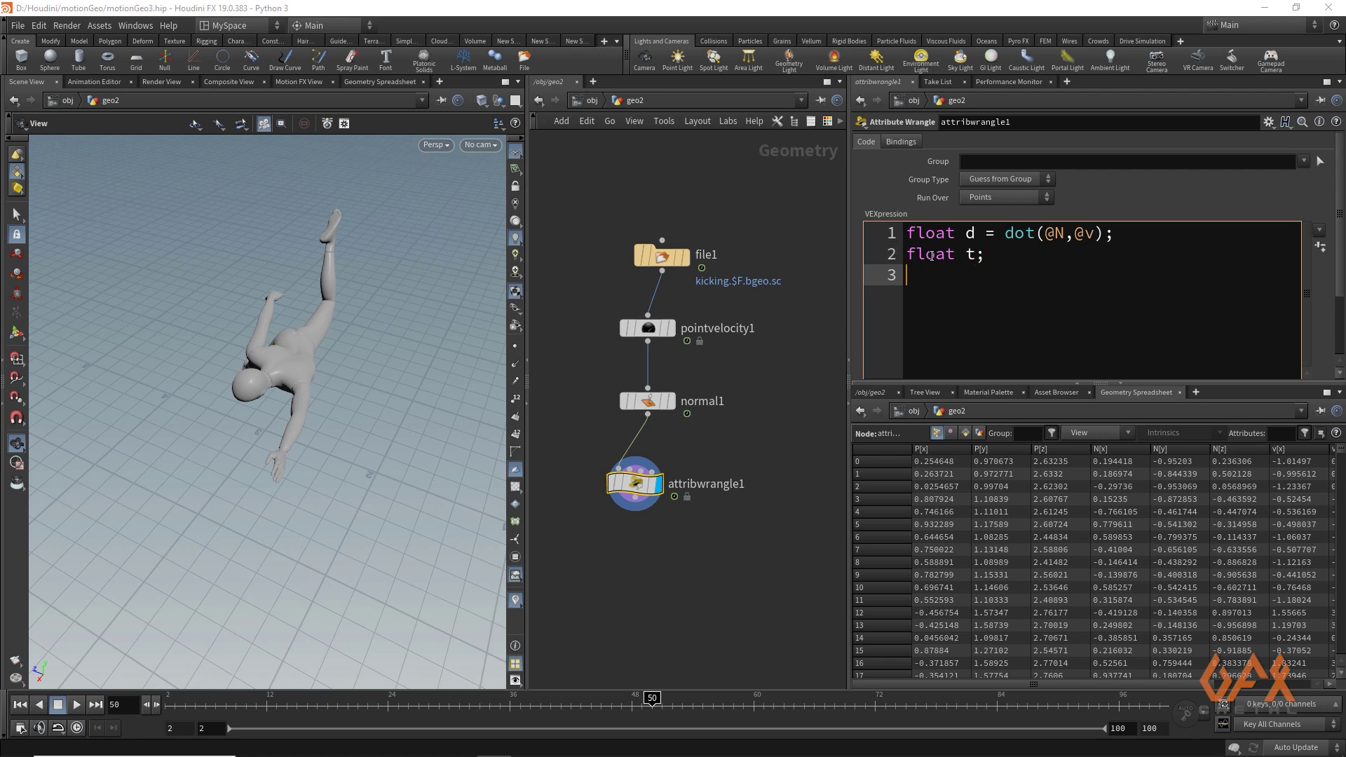
# - Add the lines 'float s = chf("Stretch_rate")*0.1;' and 'float c = 0;' to the wrangle code
pyautogui.write('float s')
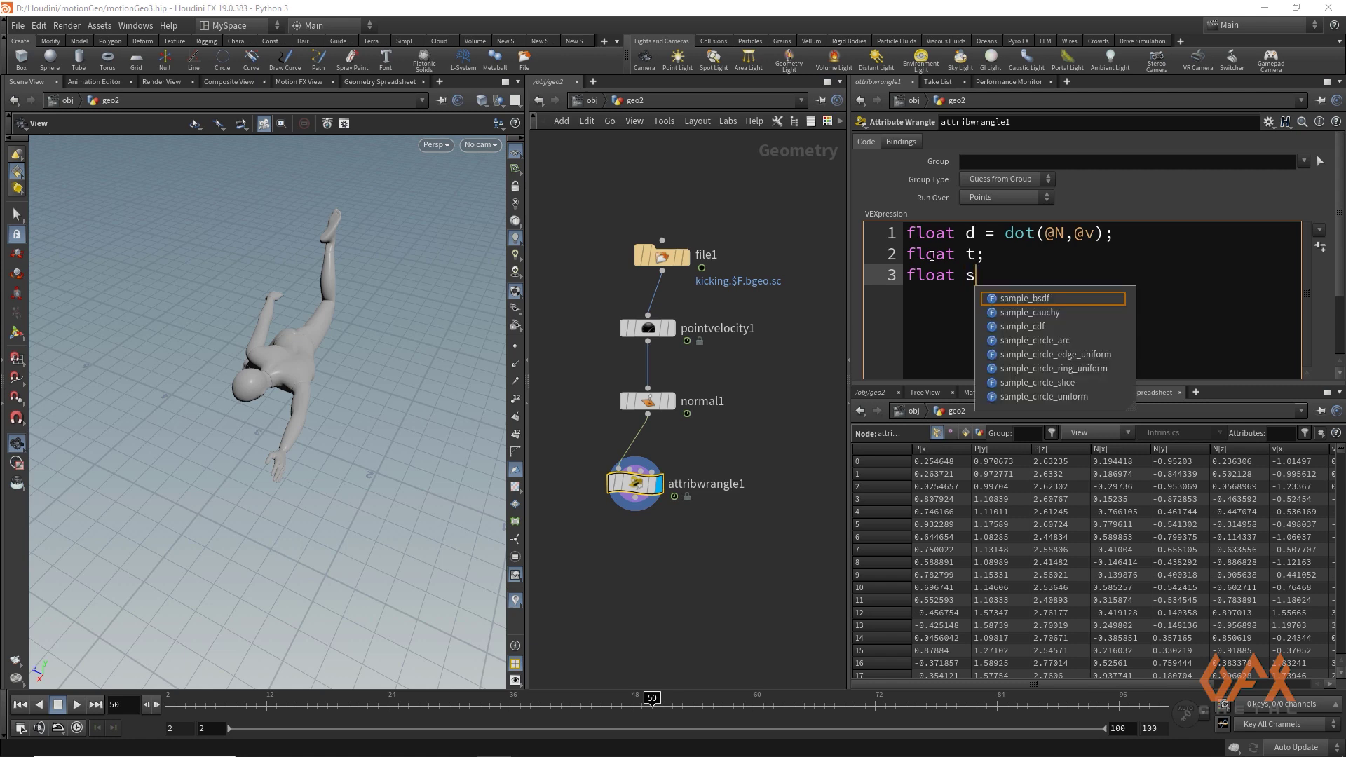
pyautogui.write(' = ch')
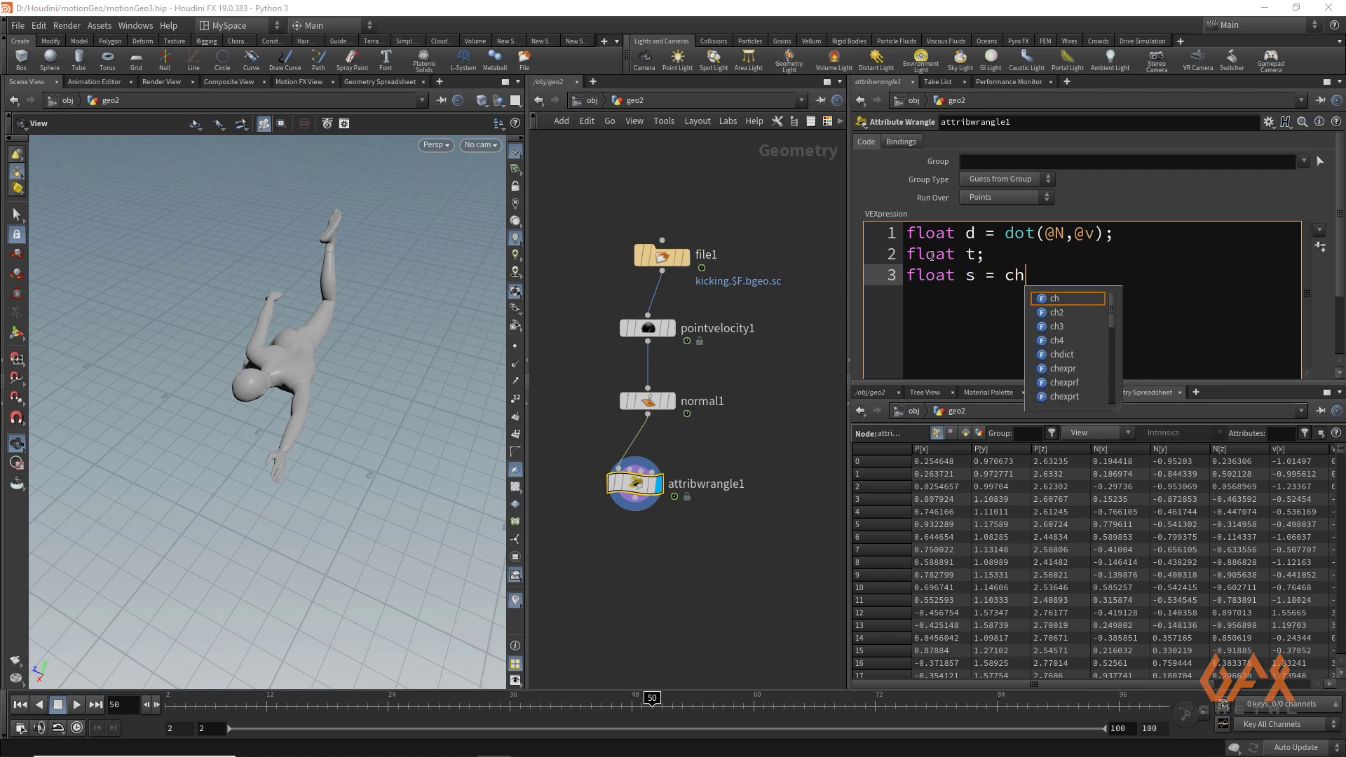
pyautogui.write('f(')
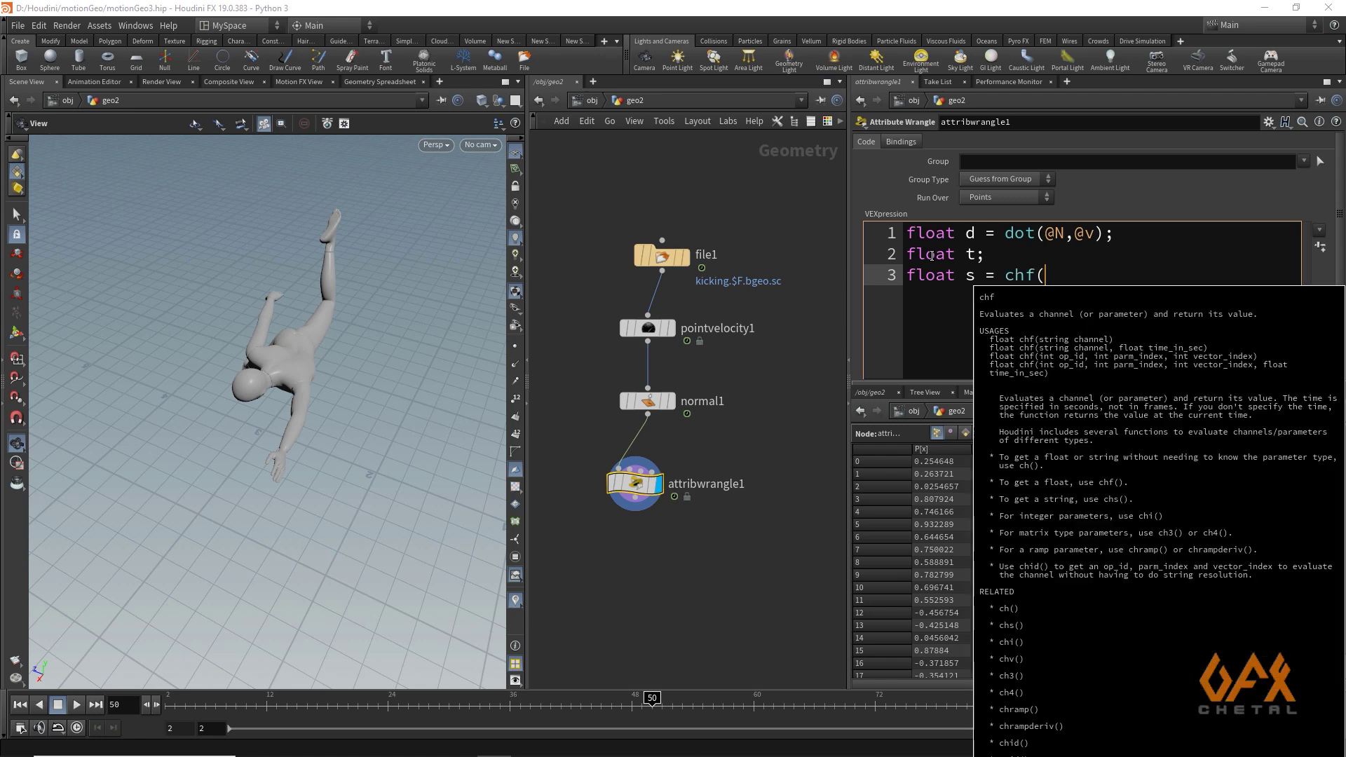
pyautogui.write('"St')
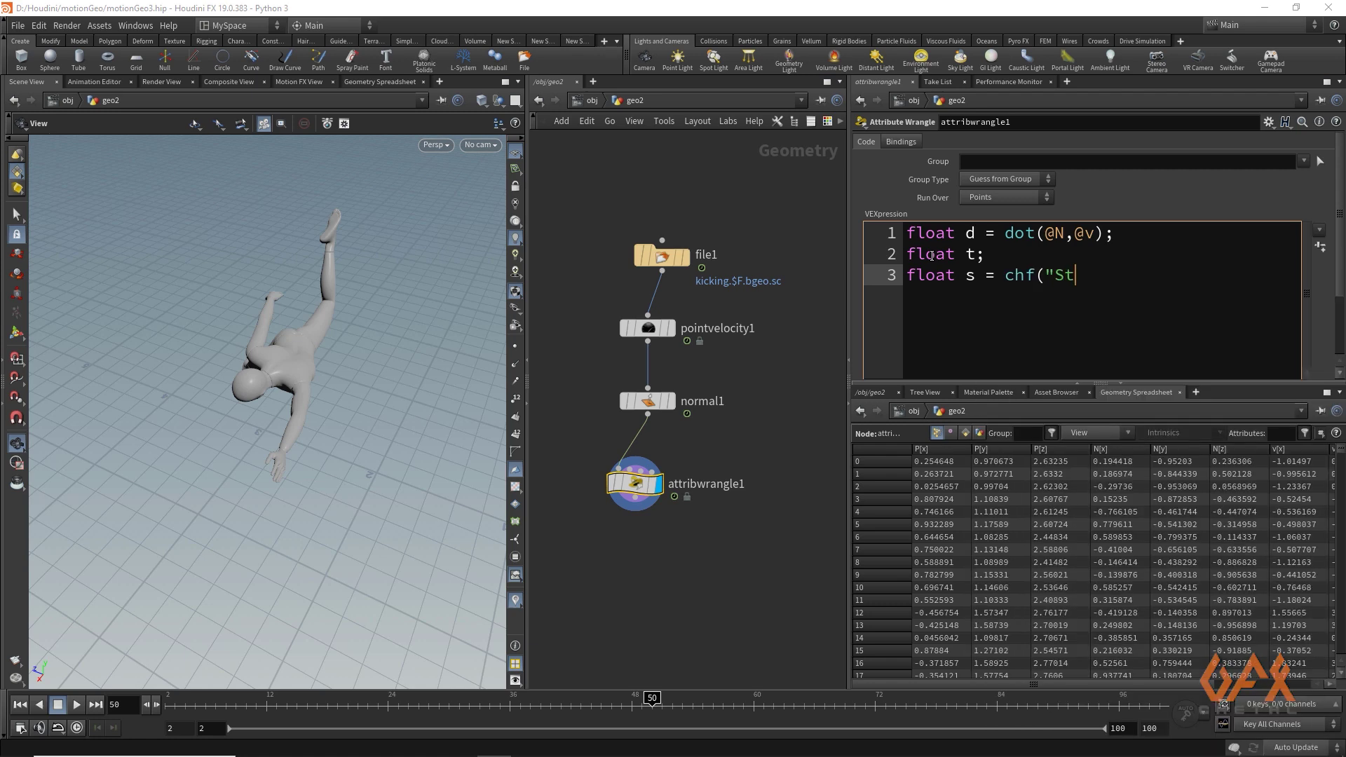
pyautogui.write('retch_rate")*0.1;')
pyautogui.press('Return')
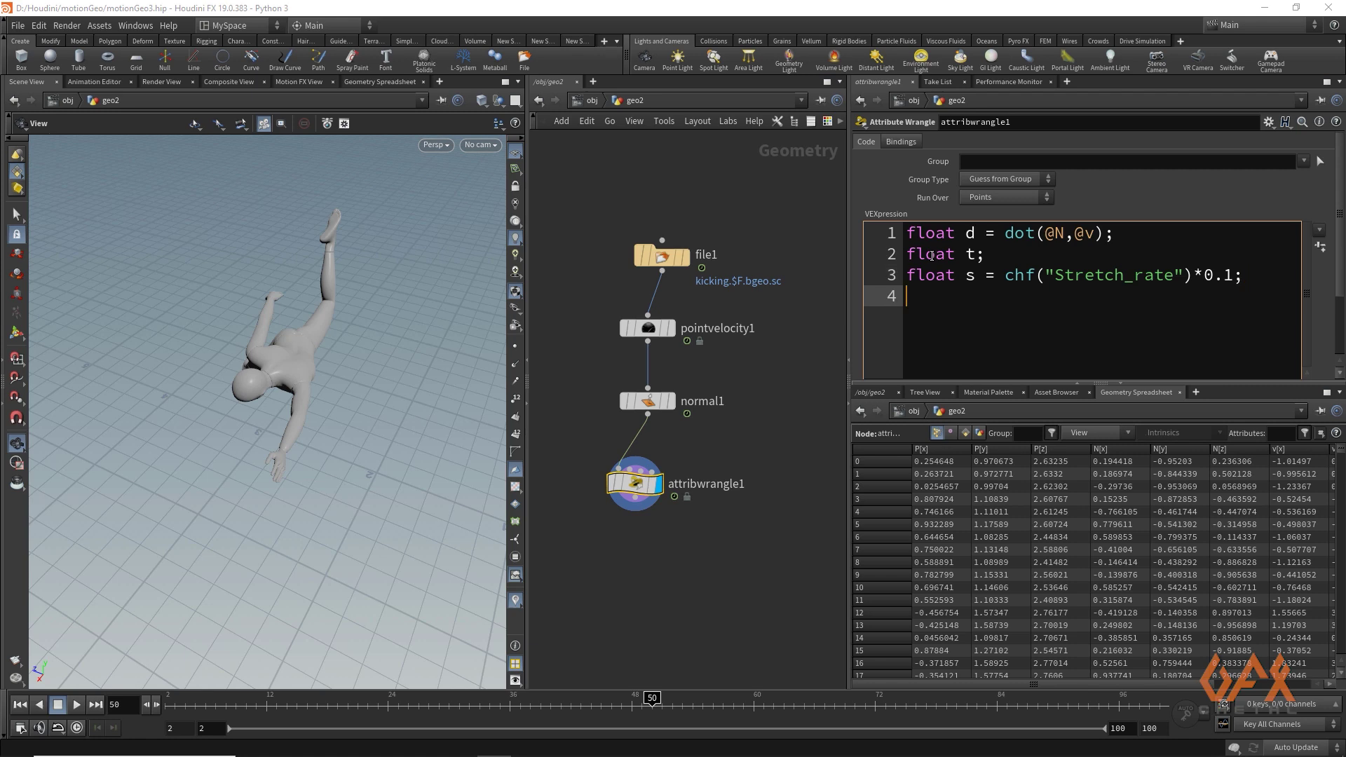
pyautogui.write('float c')
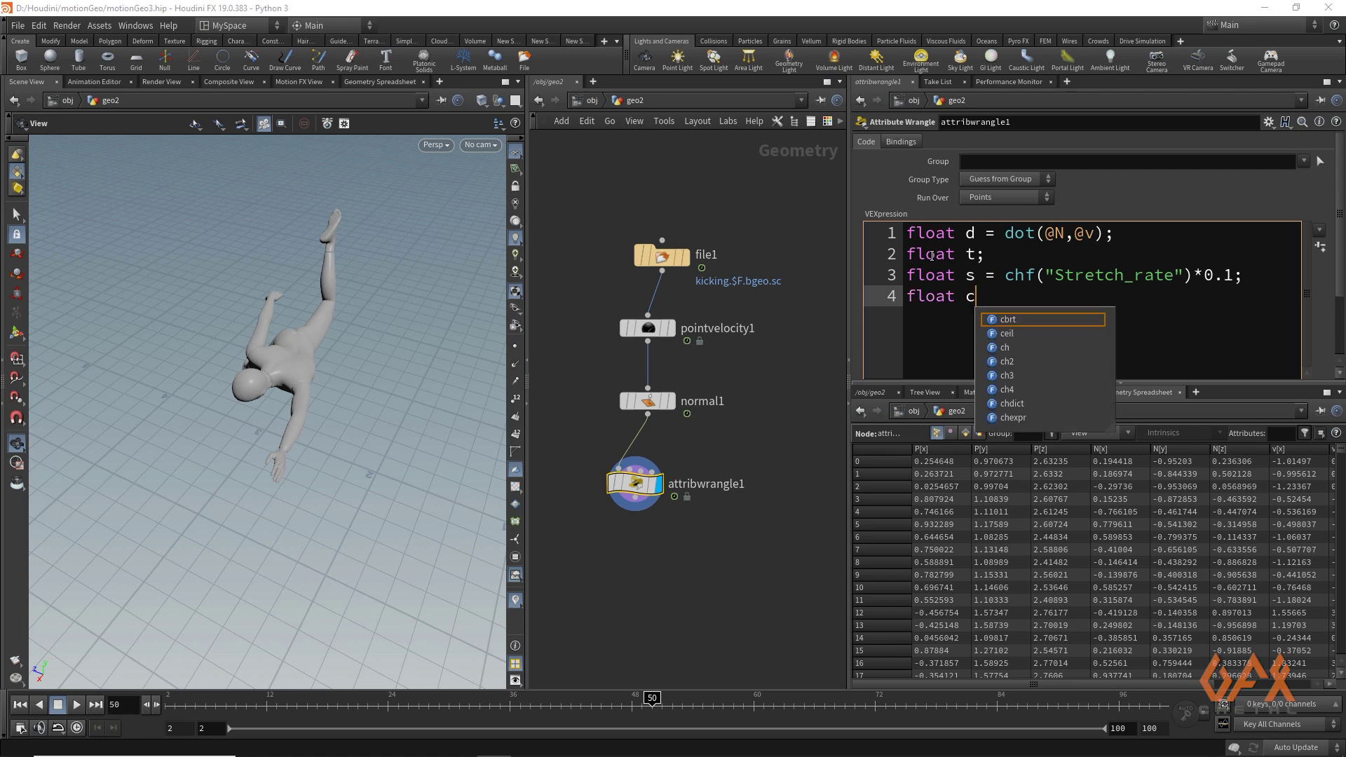
pyautogui.write(' = 0;')
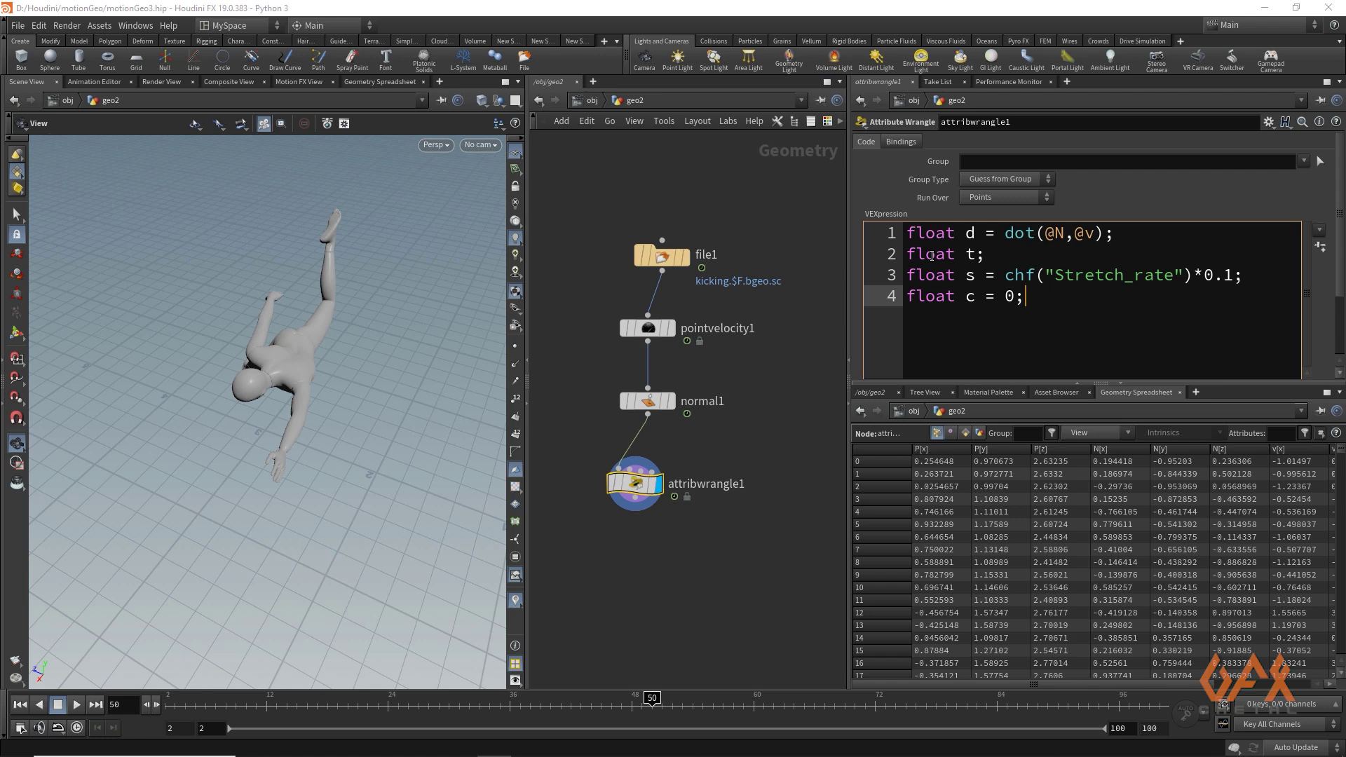
pyautogui.press('Return')
pyautogui.press('Return')
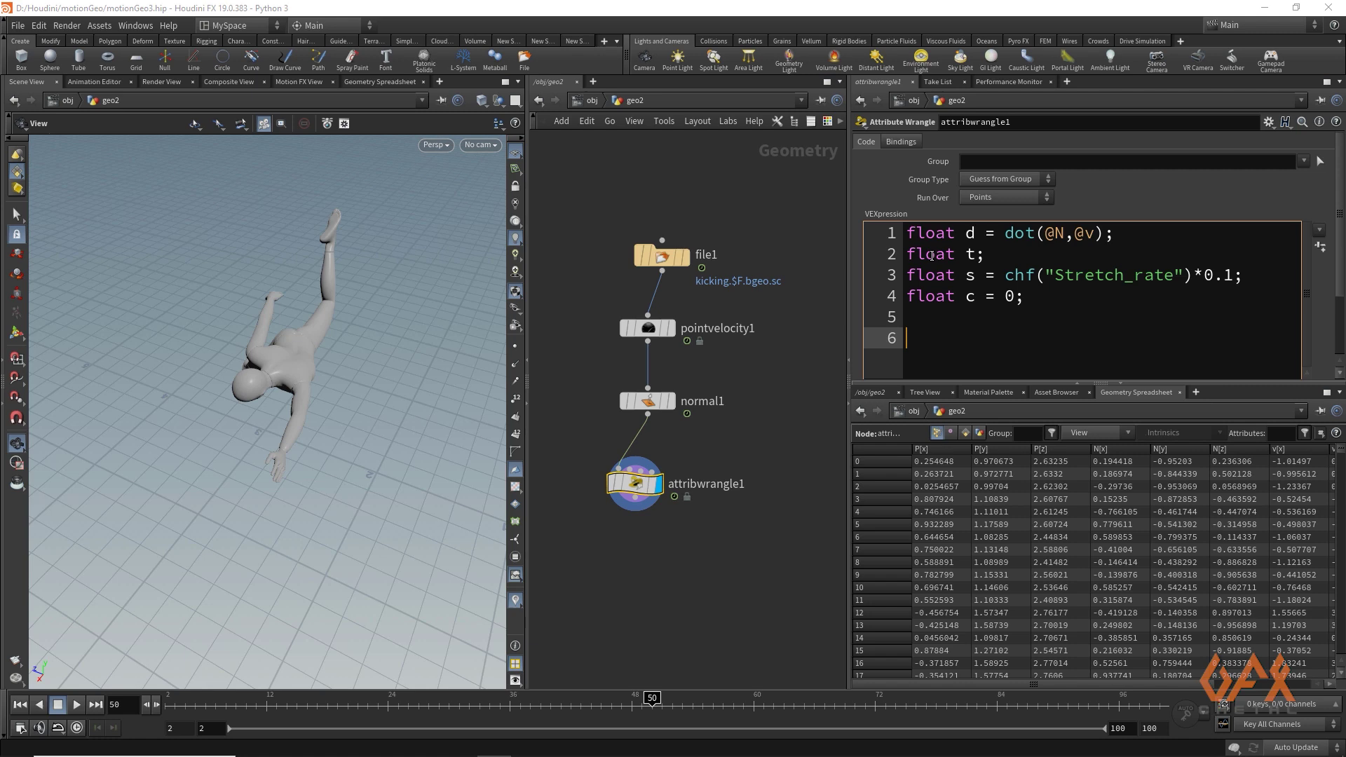
# - Add the line 't = d > c ? 1 : 0;' and leave blank lines below it
pyautogui.write('t')
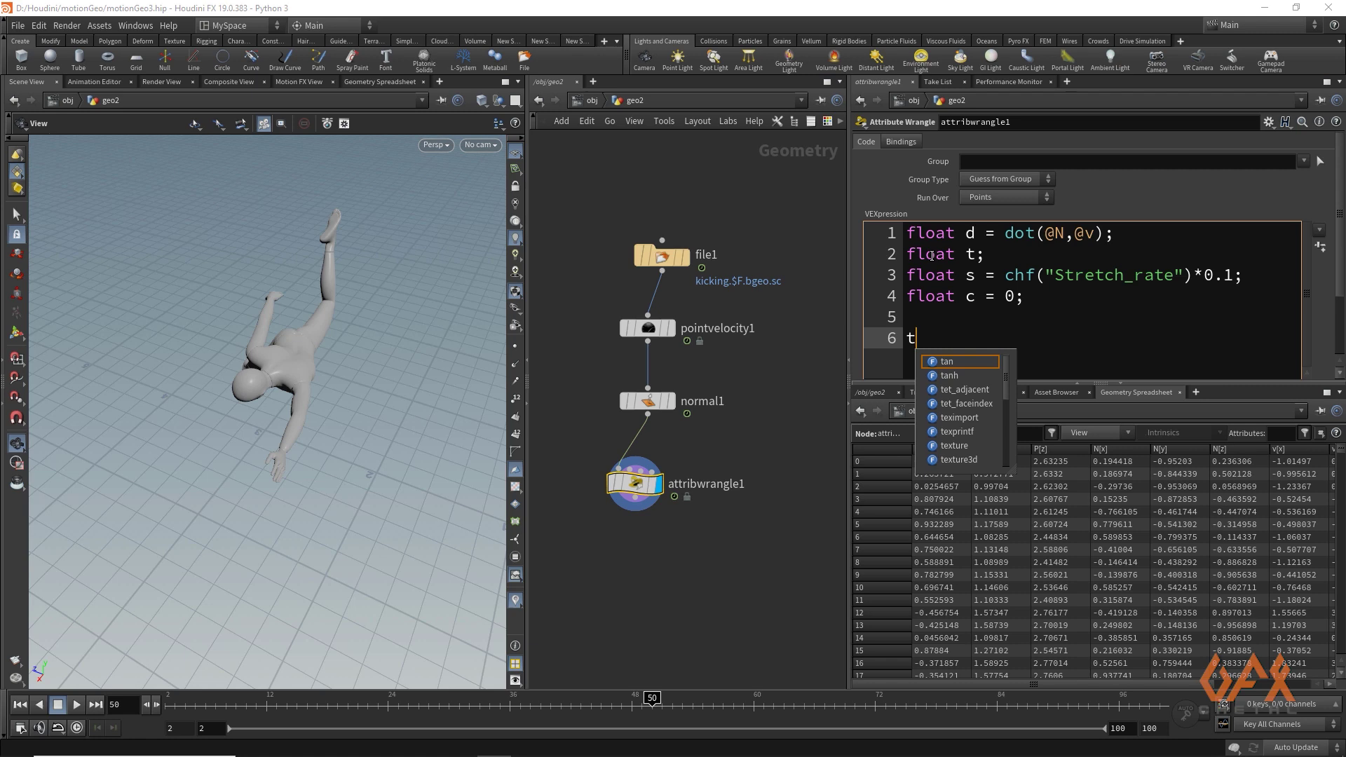
pyautogui.write(' = ')
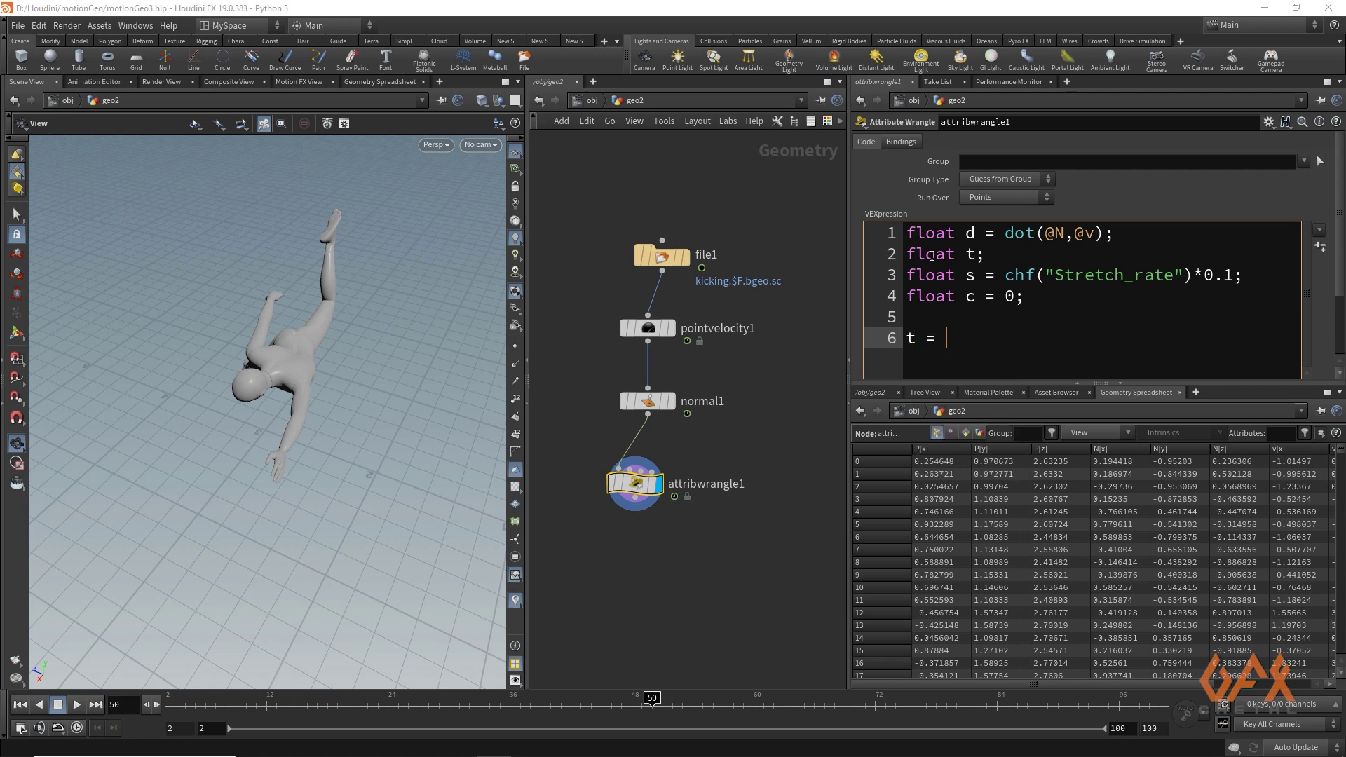
pyautogui.write('d')
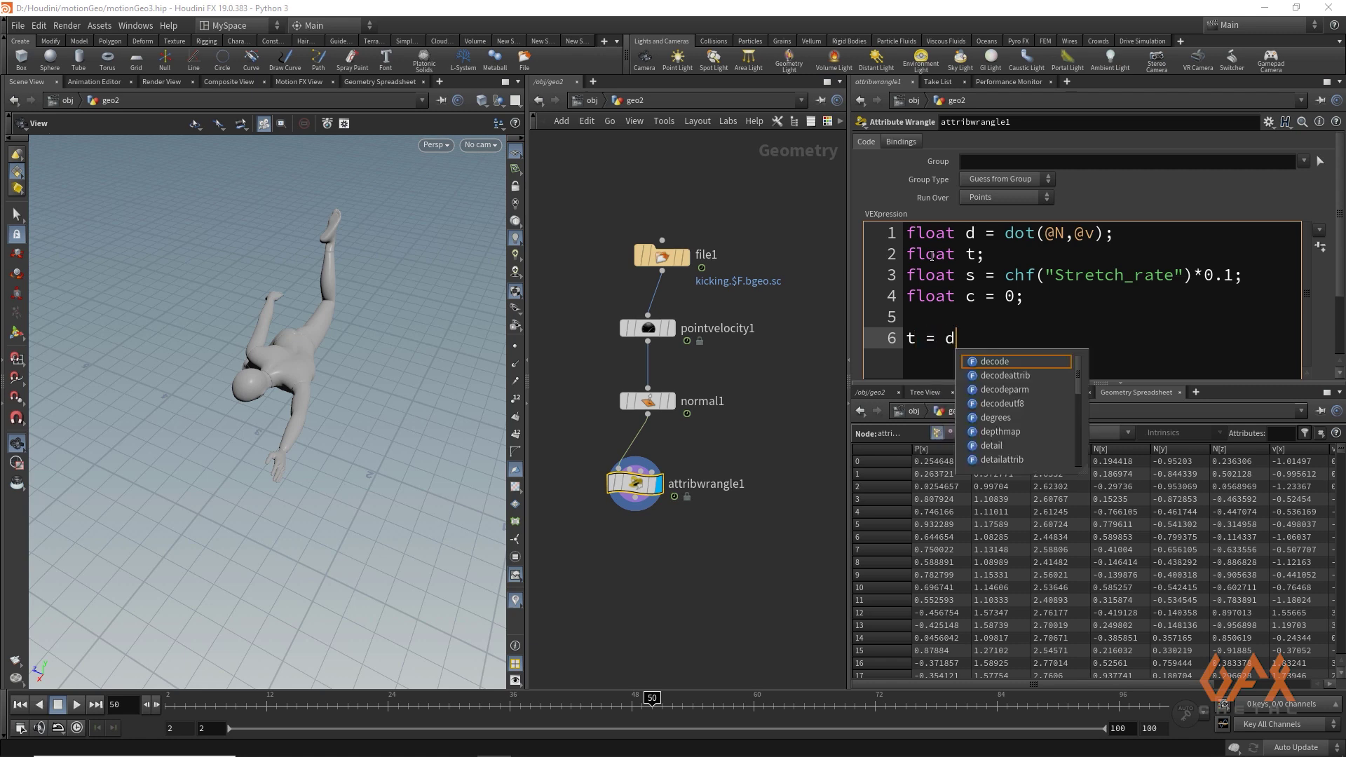
pyautogui.write(' > ')
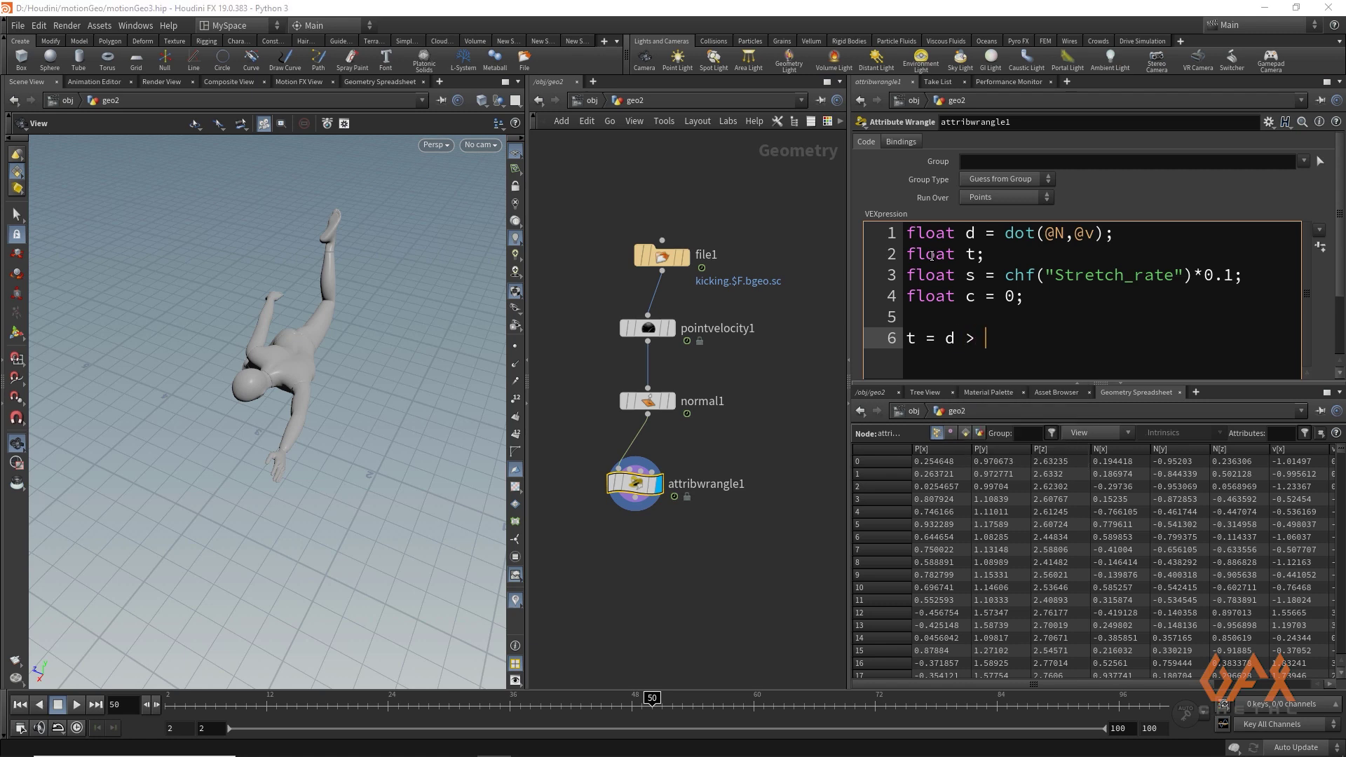
pyautogui.write('c ?')
pyautogui.write('1 : 0;')
pyautogui.moveTo(945, 339); pyautogui.dragTo(997, 339)
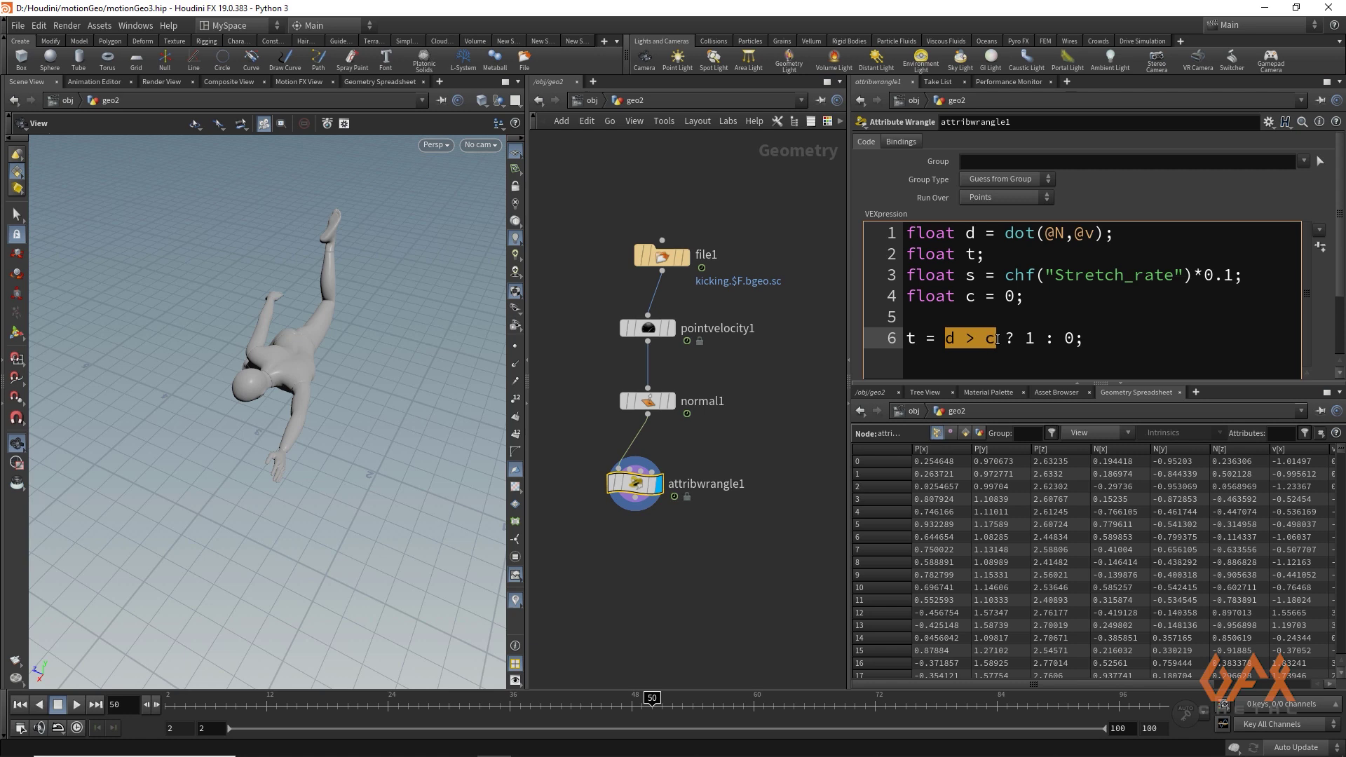
pyautogui.doubleClick(910, 338)
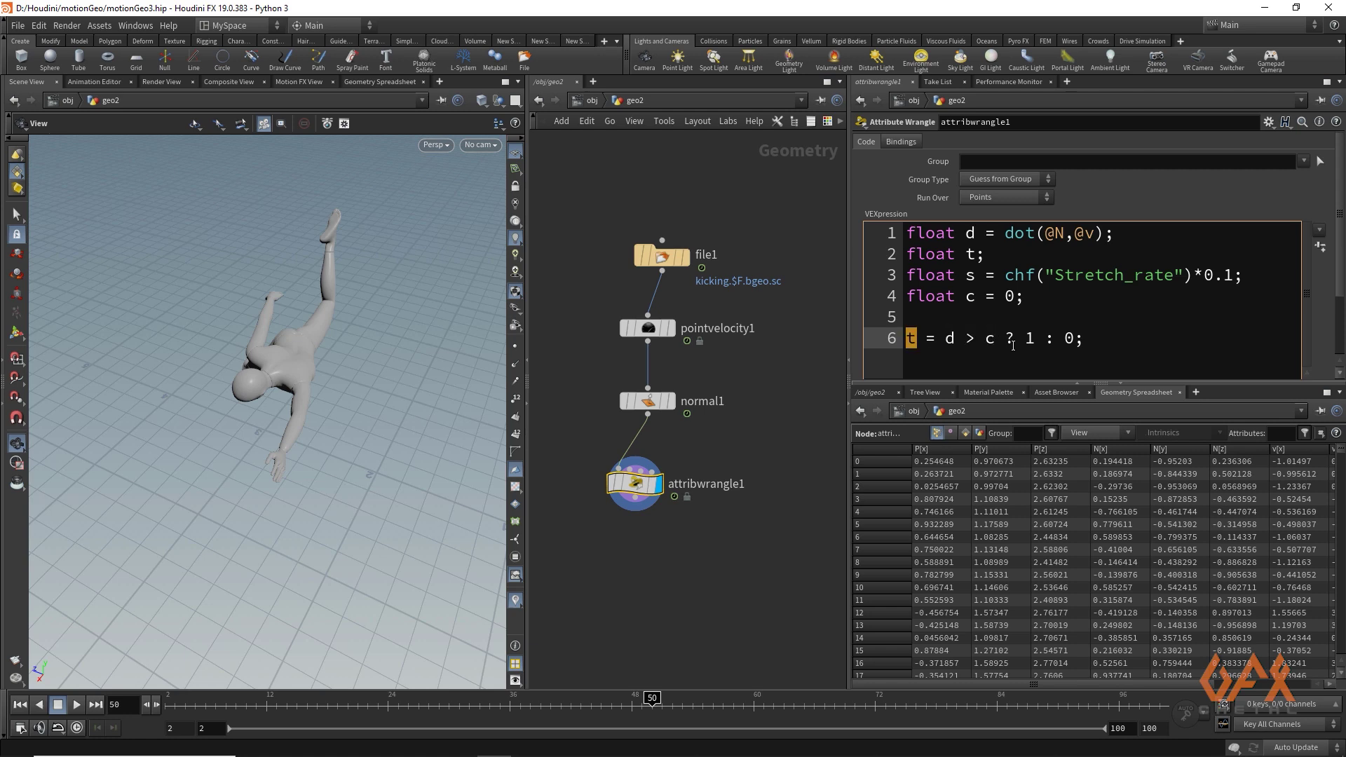
pyautogui.click(1062, 339)
pyautogui.click(1105, 339)
pyautogui.press('Return')
pyautogui.press('Return')
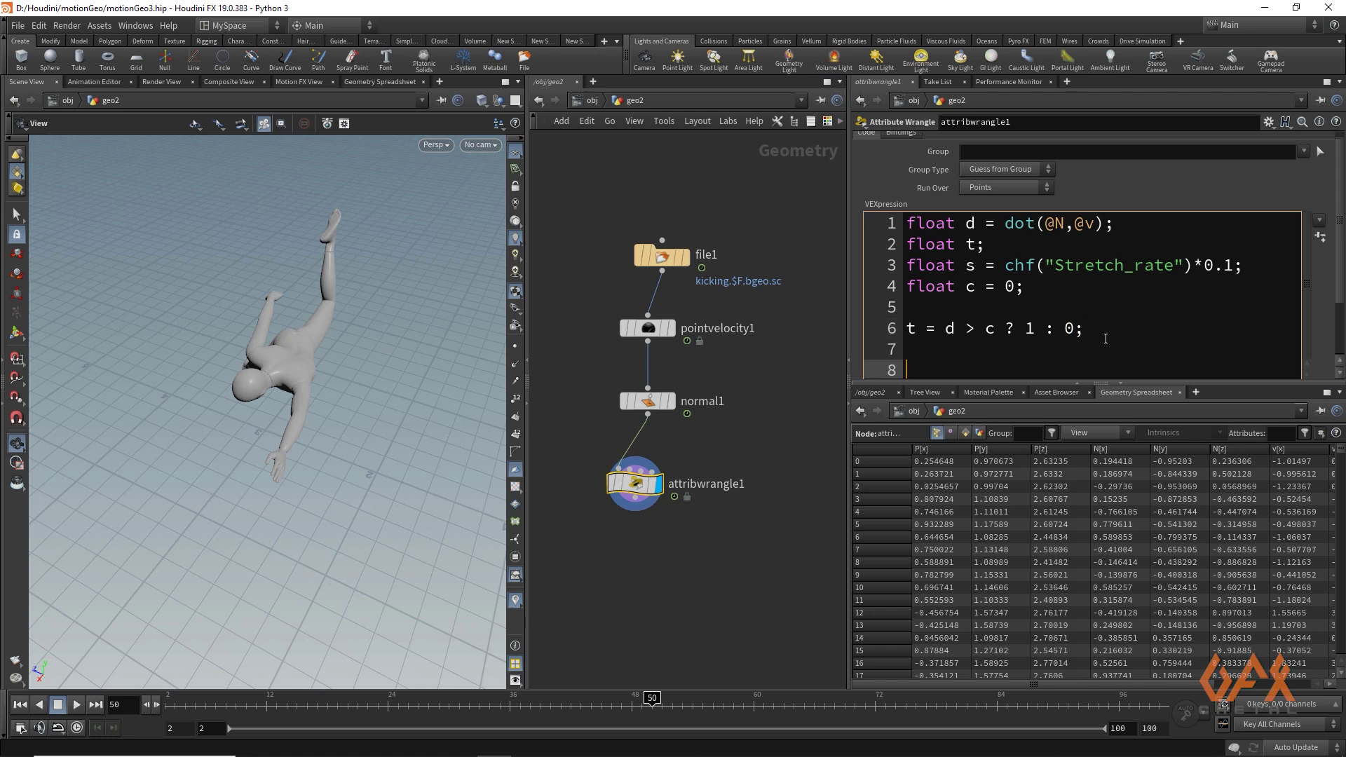
pyautogui.write('@Cd')
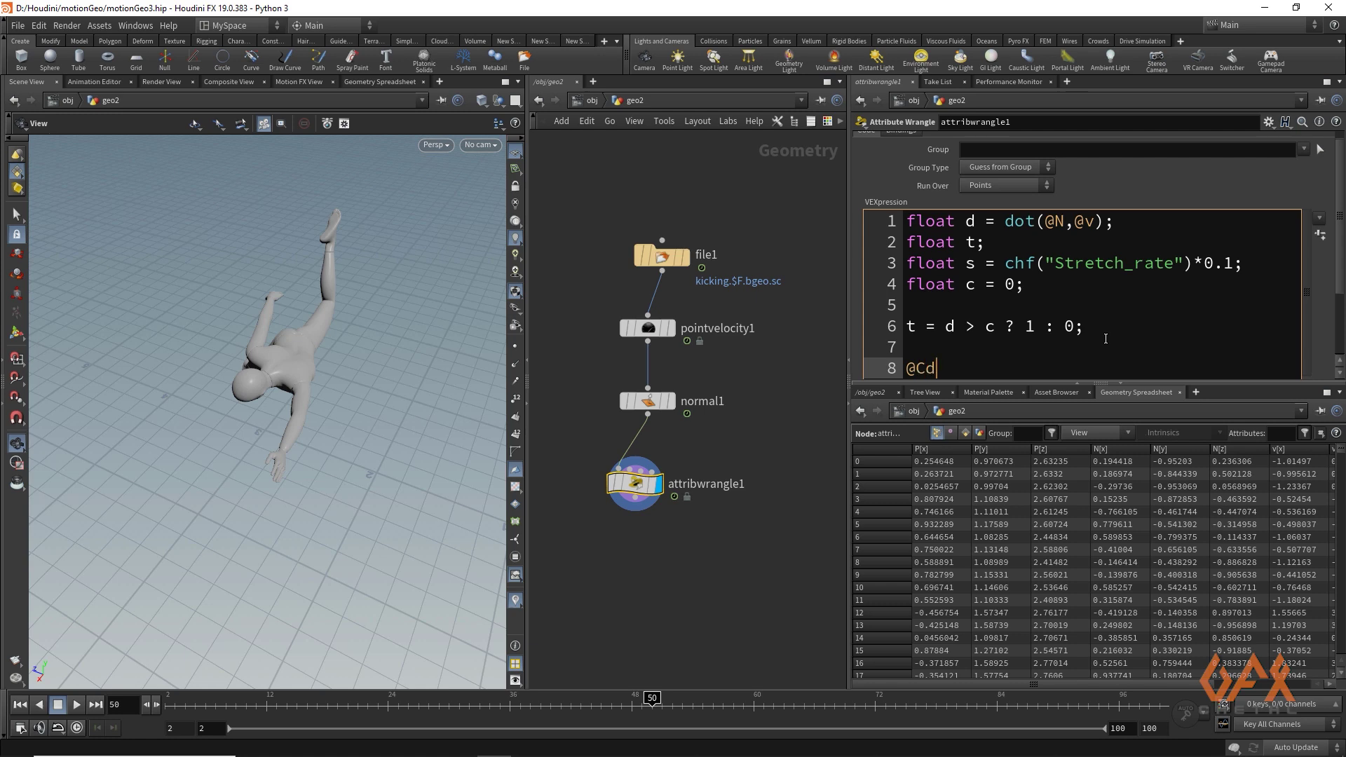
pyautogui.write(' = s')
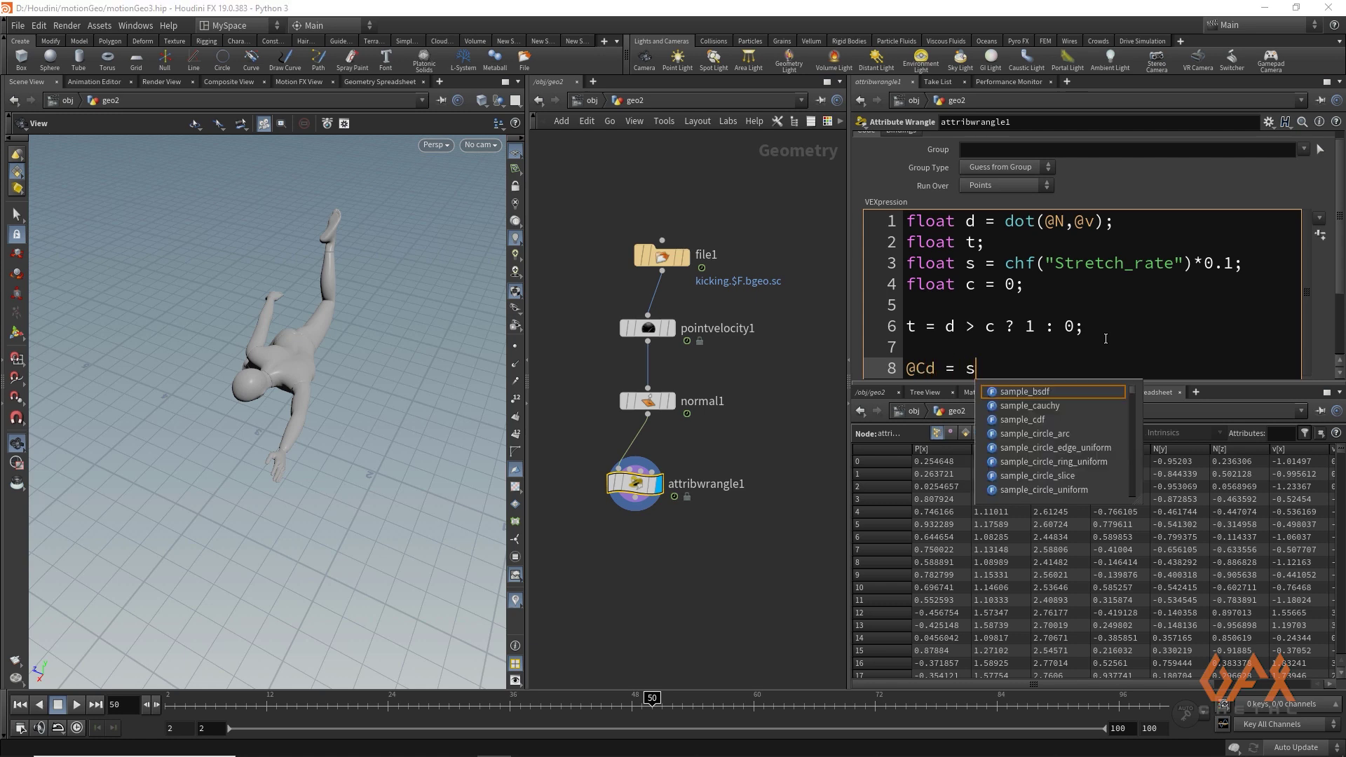
pyautogui.write('et(t,0')
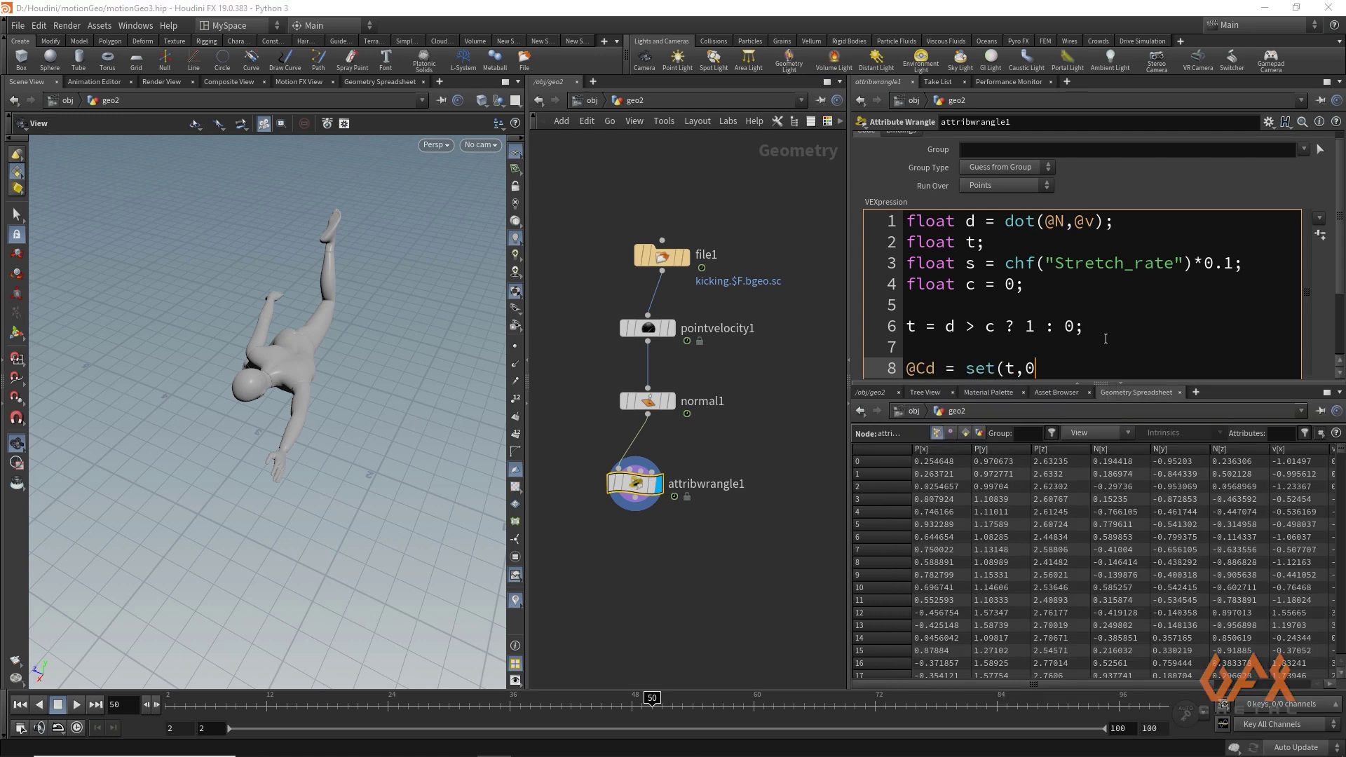
pyautogui.write(',0);')
pyautogui.click(827, 267)
pyautogui.moveTo(236, 362); pyautogui.dragTo(288, 326)
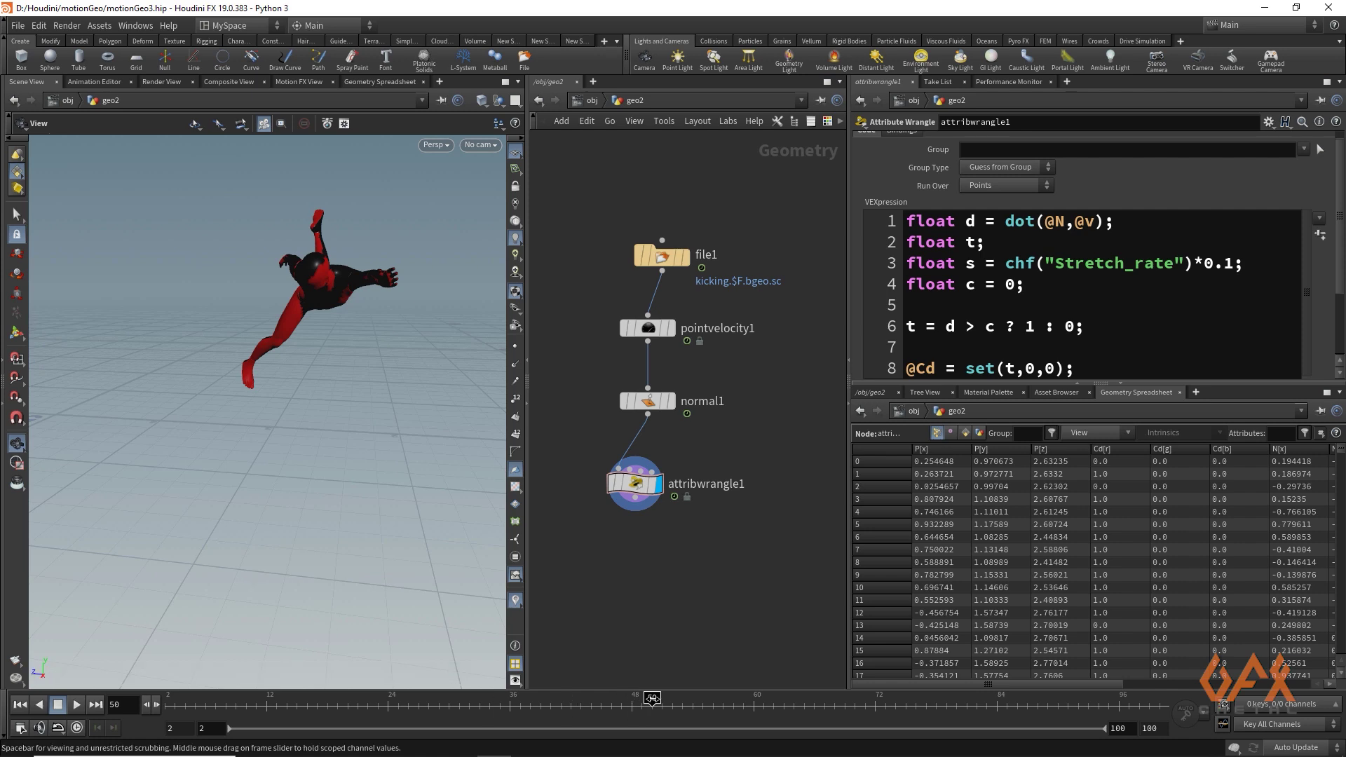
pyautogui.click(639, 699)
pyautogui.moveTo(639, 699)
pyautogui.mouseDown()
pyautogui.moveTo(572, 698)
pyautogui.moveTo(674, 699)
pyautogui.moveTo(570, 699)
pyautogui.moveTo(651, 699)
pyautogui.moveTo(632, 699)
pyautogui.mouseUp()
pyautogui.scroll(-2, 1093, 365)
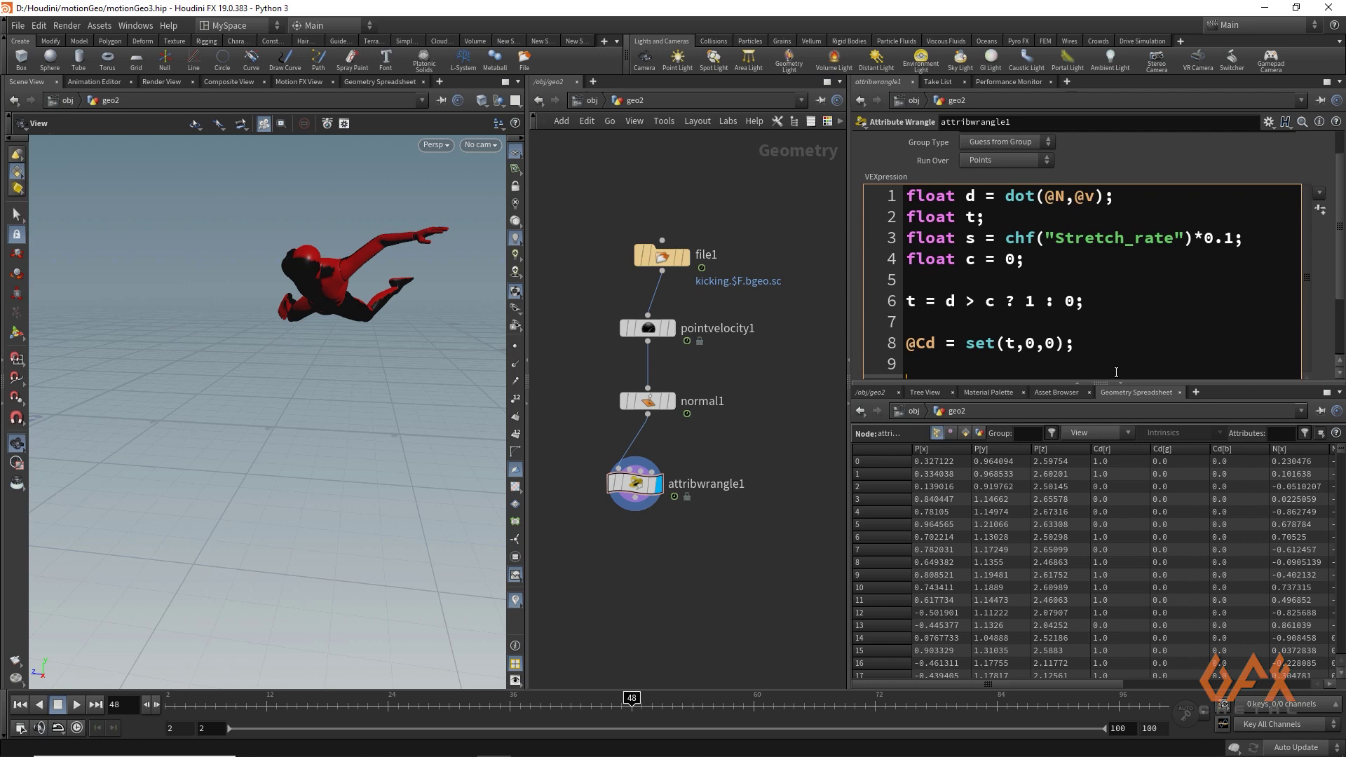
# - Add '@P = @P + @v*t*s;' and create the Stretch Rate spare parameter
pyautogui.write('@P = ')
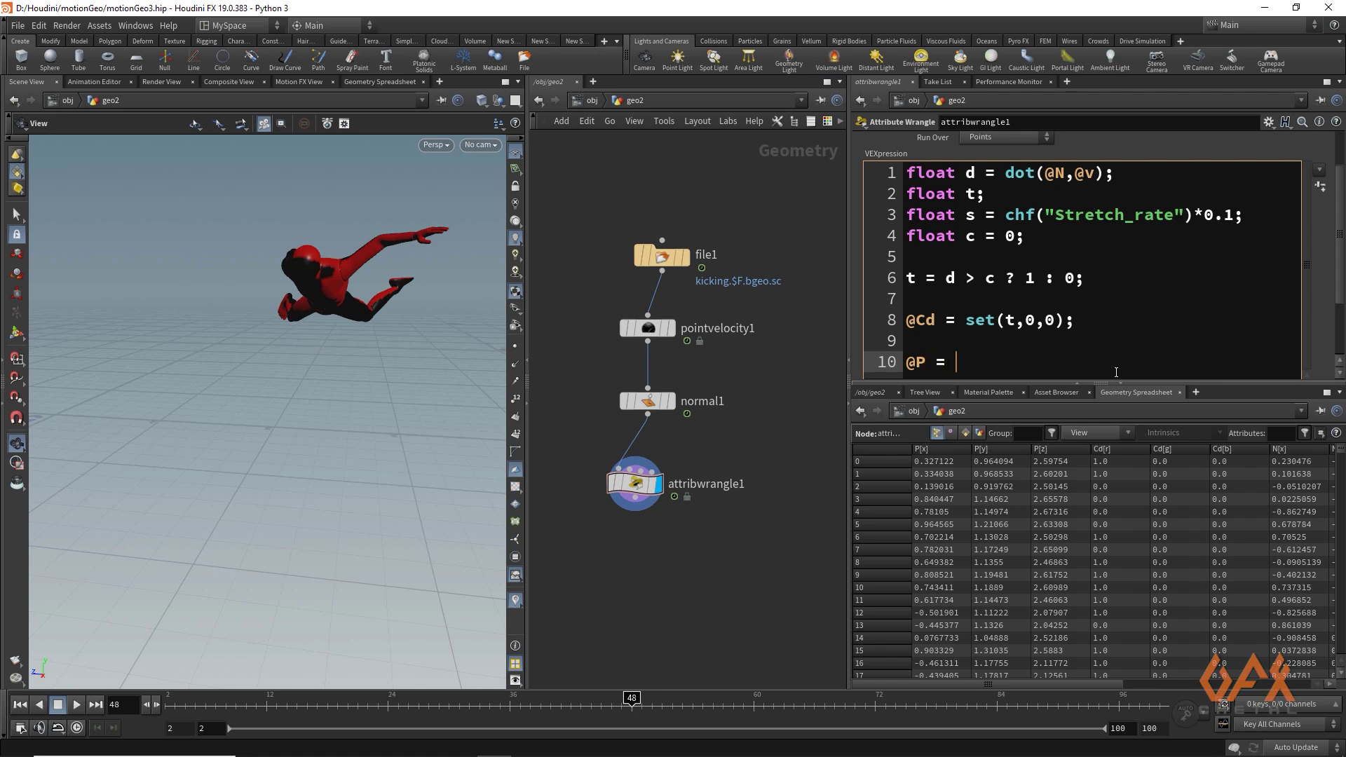
pyautogui.write('@P + @v*t')
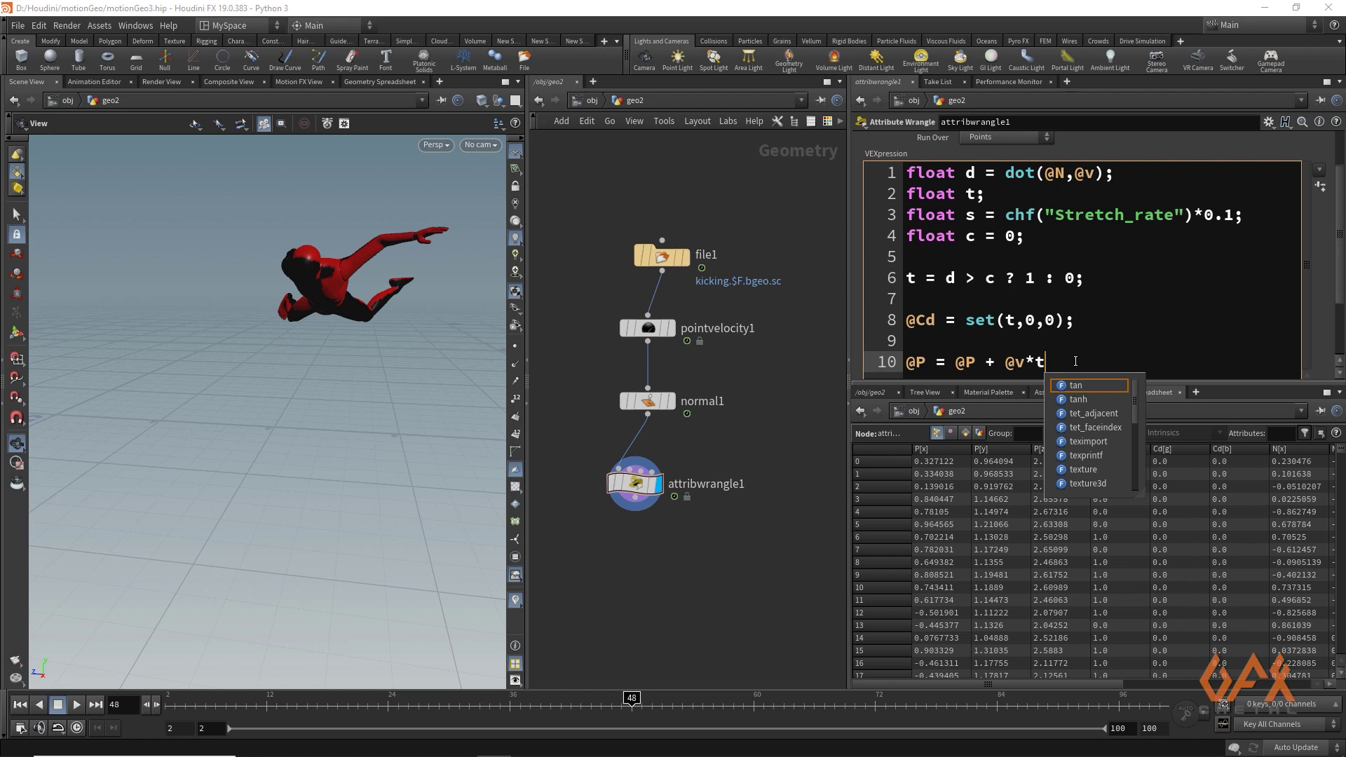
pyautogui.write('*s;')
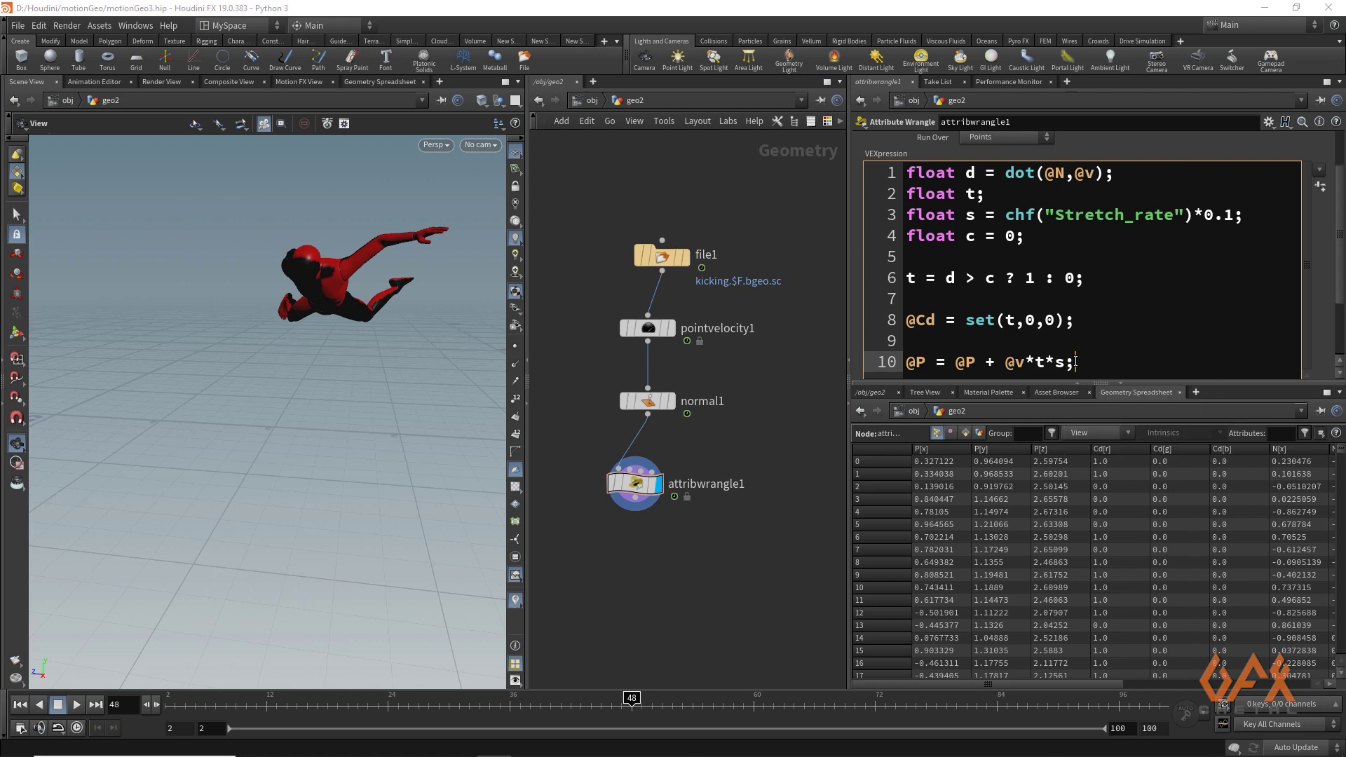
pyautogui.click(1320, 187)
pyautogui.scroll(-3, 1121, 245)
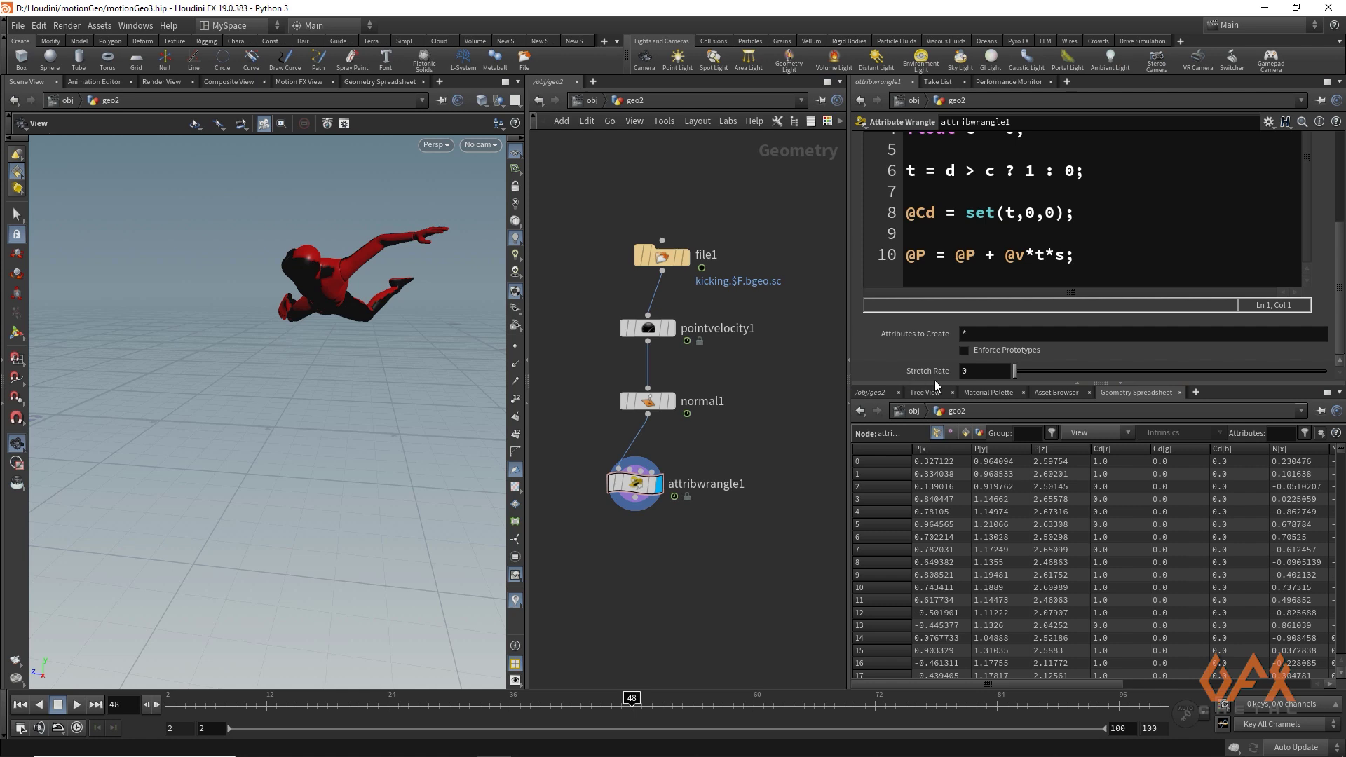
# - Set Stretch Rate to 0.169 and inspect the stretched character around frame 50
pyautogui.moveTo(1016, 377); pyautogui.dragTo(1069, 377)
pyautogui.moveTo(311, 218); pyautogui.dragTo(298, 241)
pyautogui.moveTo(632, 698)
pyautogui.mouseDown()
pyautogui.moveTo(694, 698)
pyautogui.moveTo(600, 693)
pyautogui.moveTo(622, 696)
pyautogui.mouseUp()
pyautogui.click(906, 213)
pyautogui.write('//')
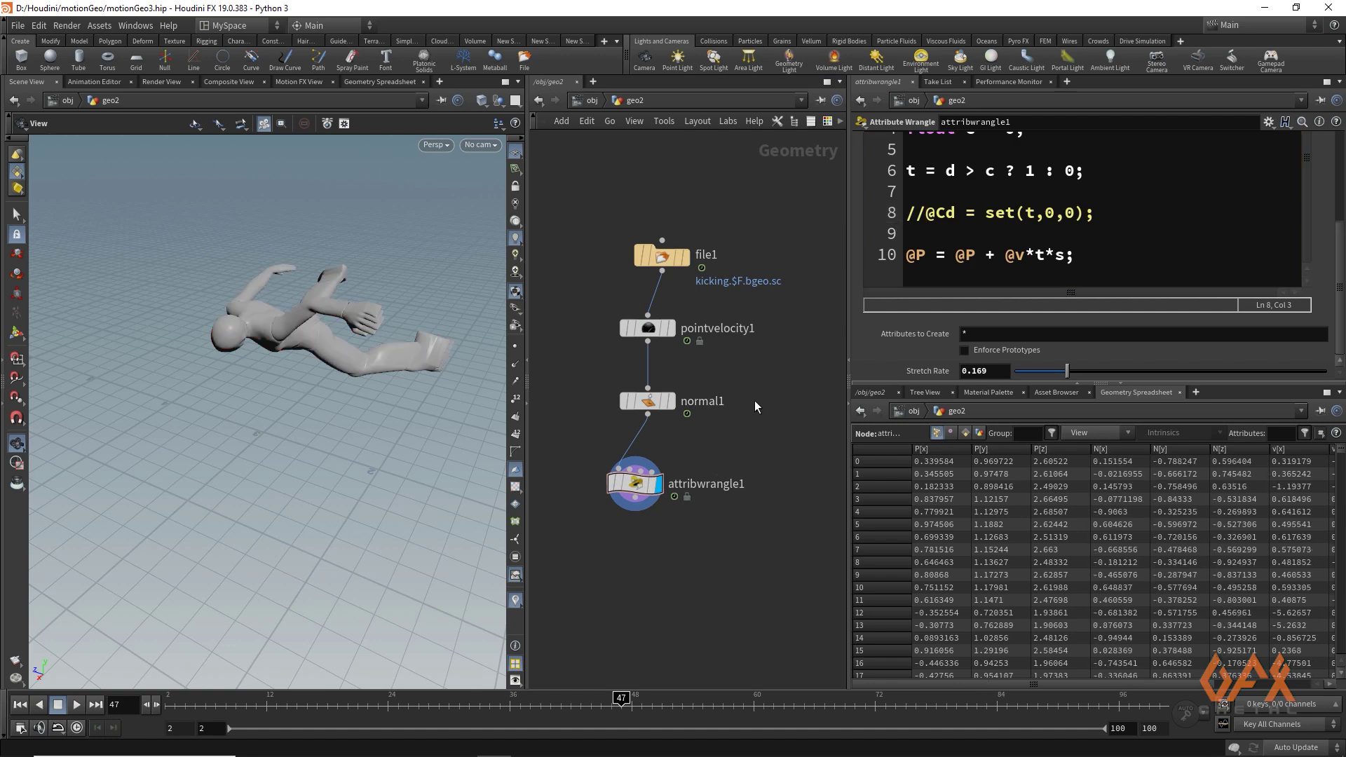
pyautogui.moveTo(635, 499); pyautogui.dragTo(624, 550)
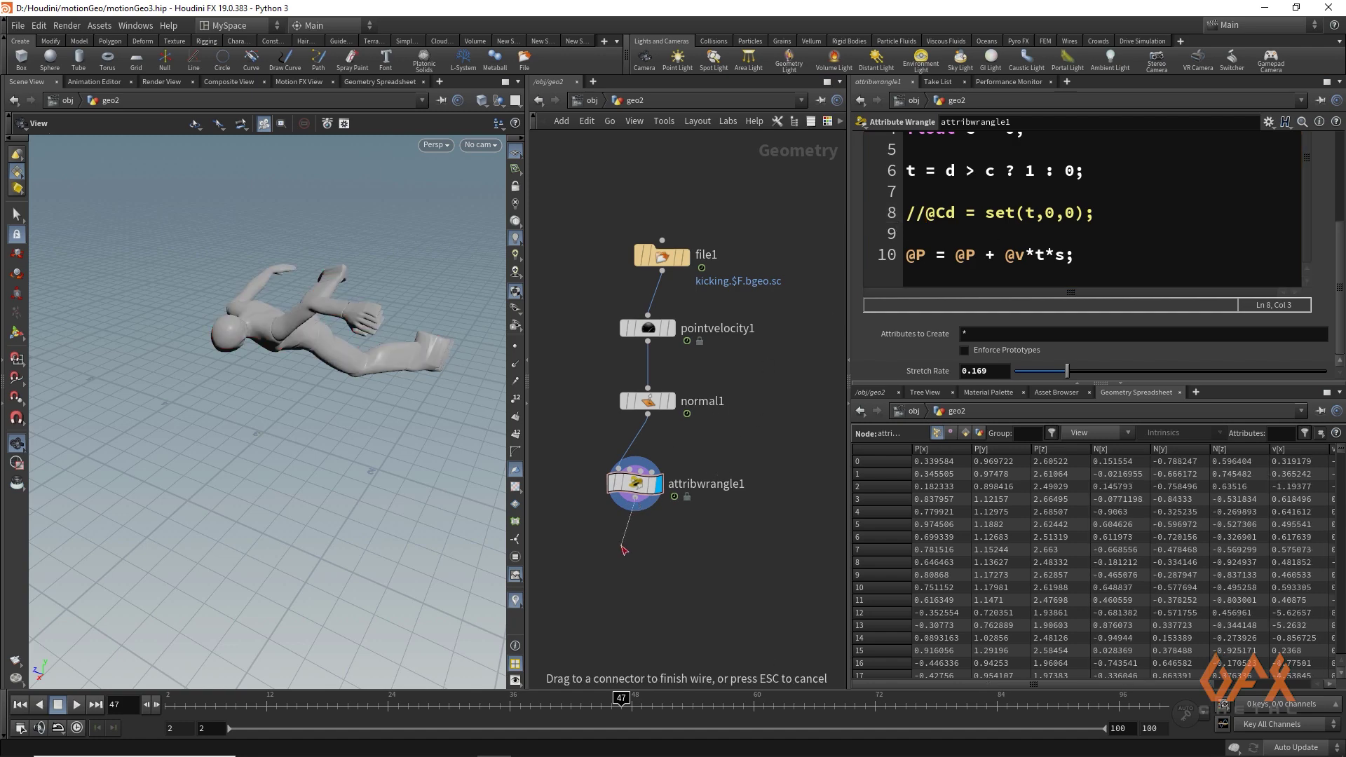
# - Place a Subdivide node below attribwrangle1
pyautogui.click(624, 550)
pyautogui.press('Escape')
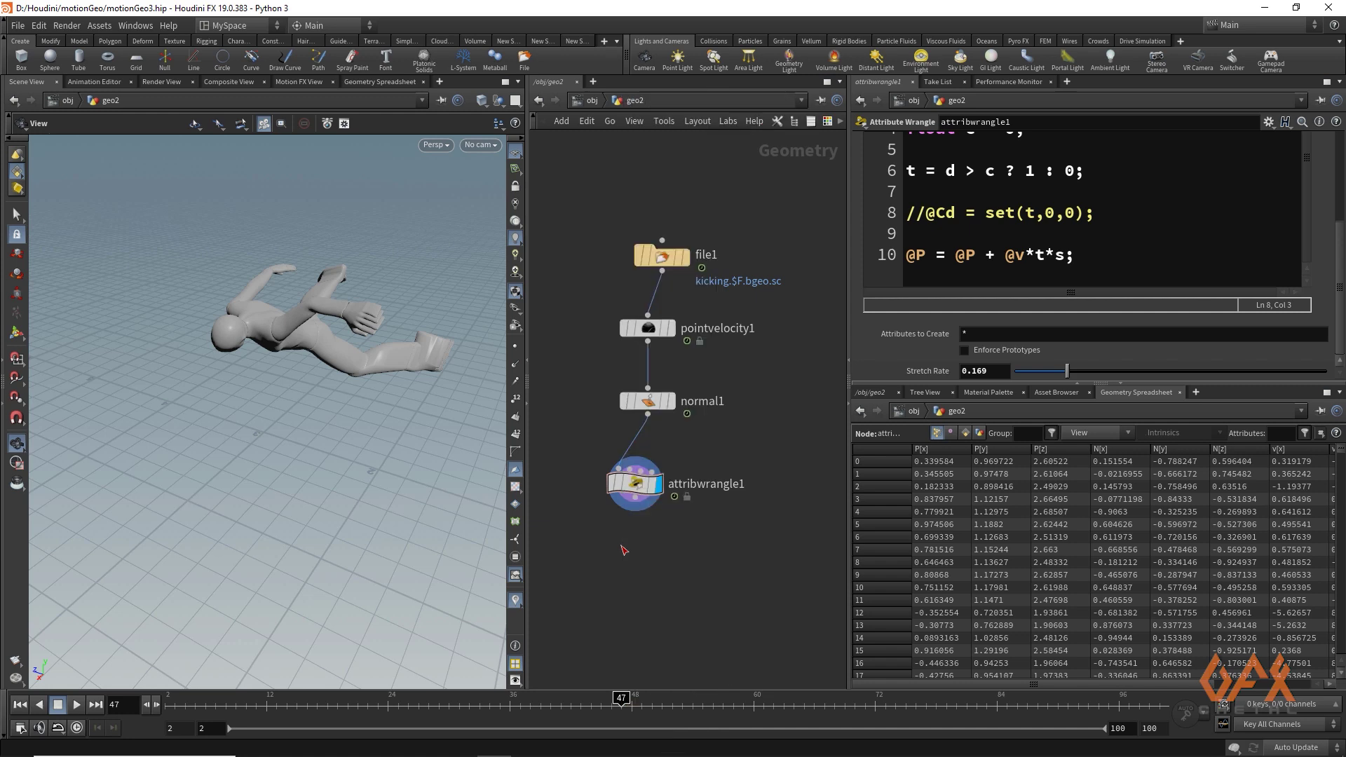
pyautogui.click(621, 545)
pyautogui.moveTo(617, 547)
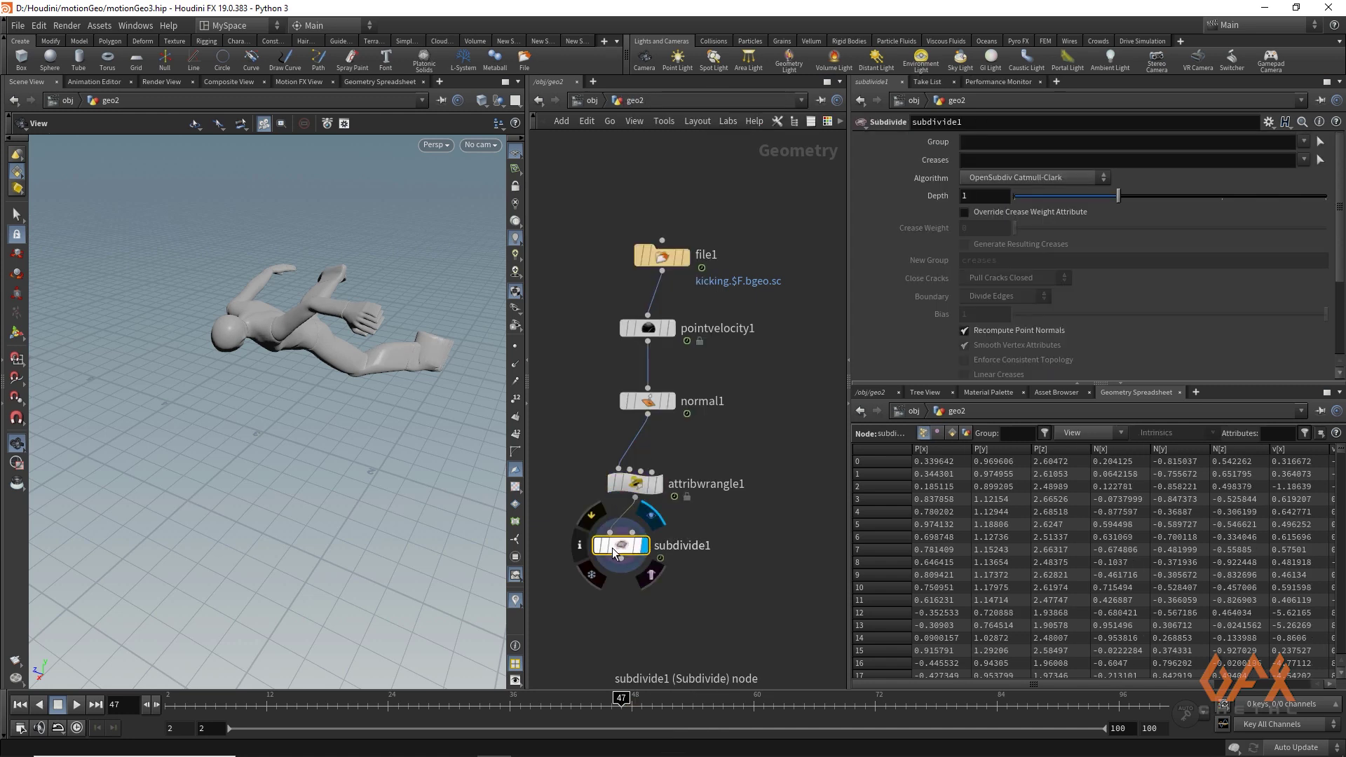
# - Add a Normal node wired after subdivide1
pyautogui.moveTo(620, 558); pyautogui.dragTo(613, 613)
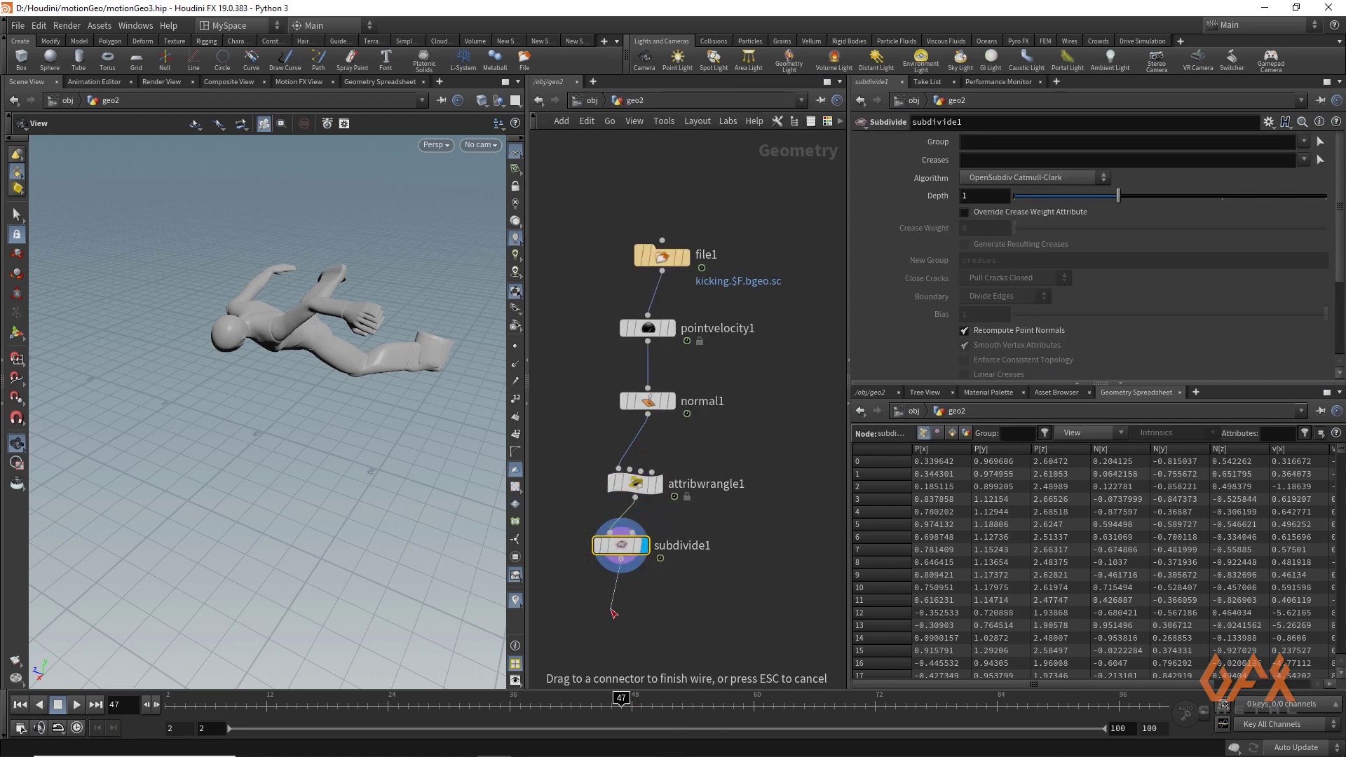
pyautogui.click(613, 613)
pyautogui.write('nom')
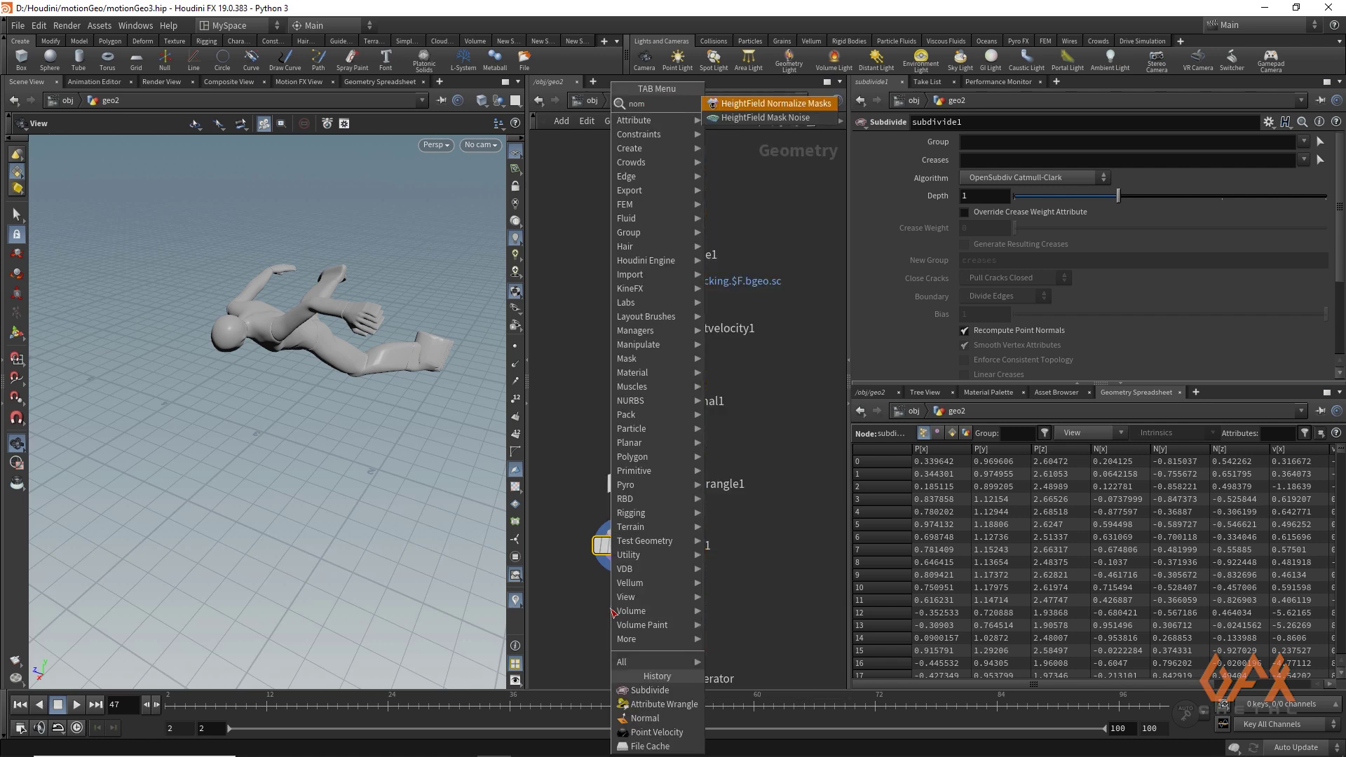
pyautogui.press('BackSpace')
pyautogui.write('r')
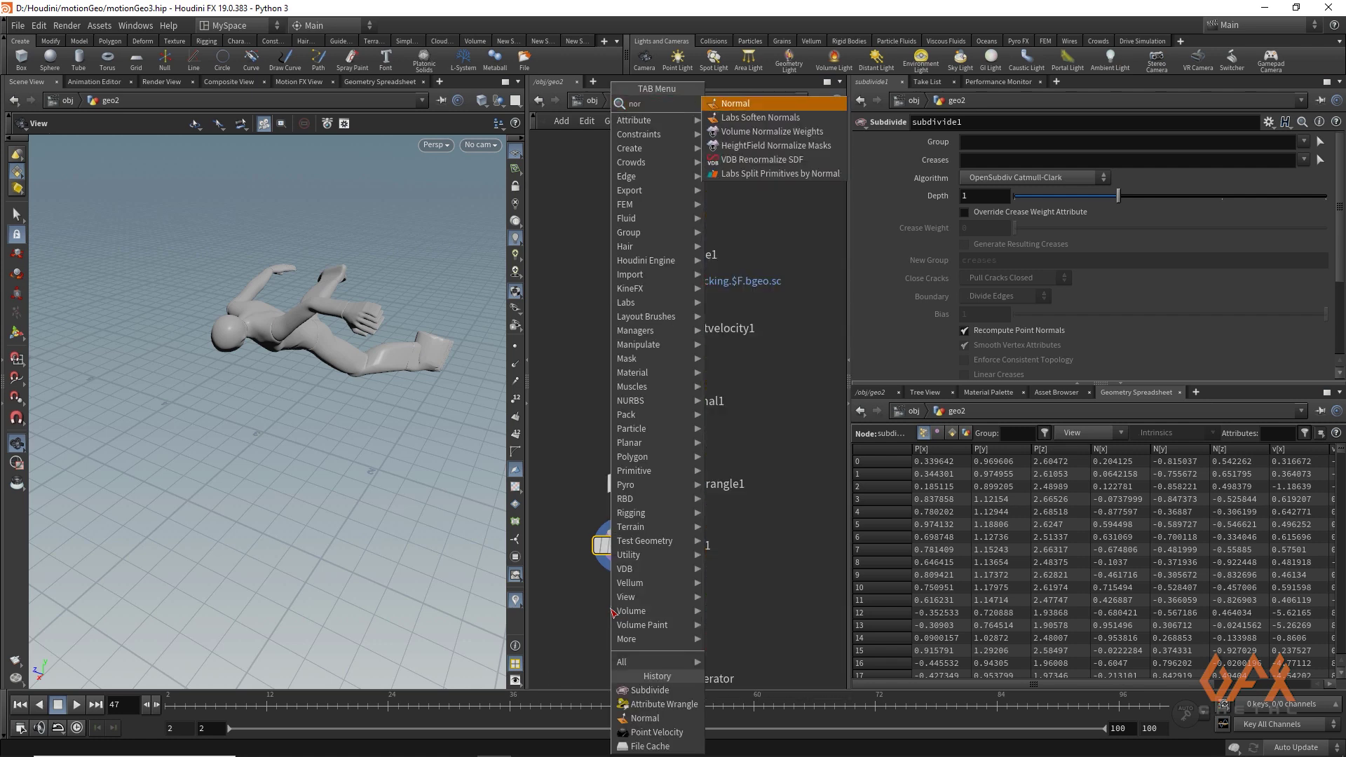
pyautogui.press('Return')
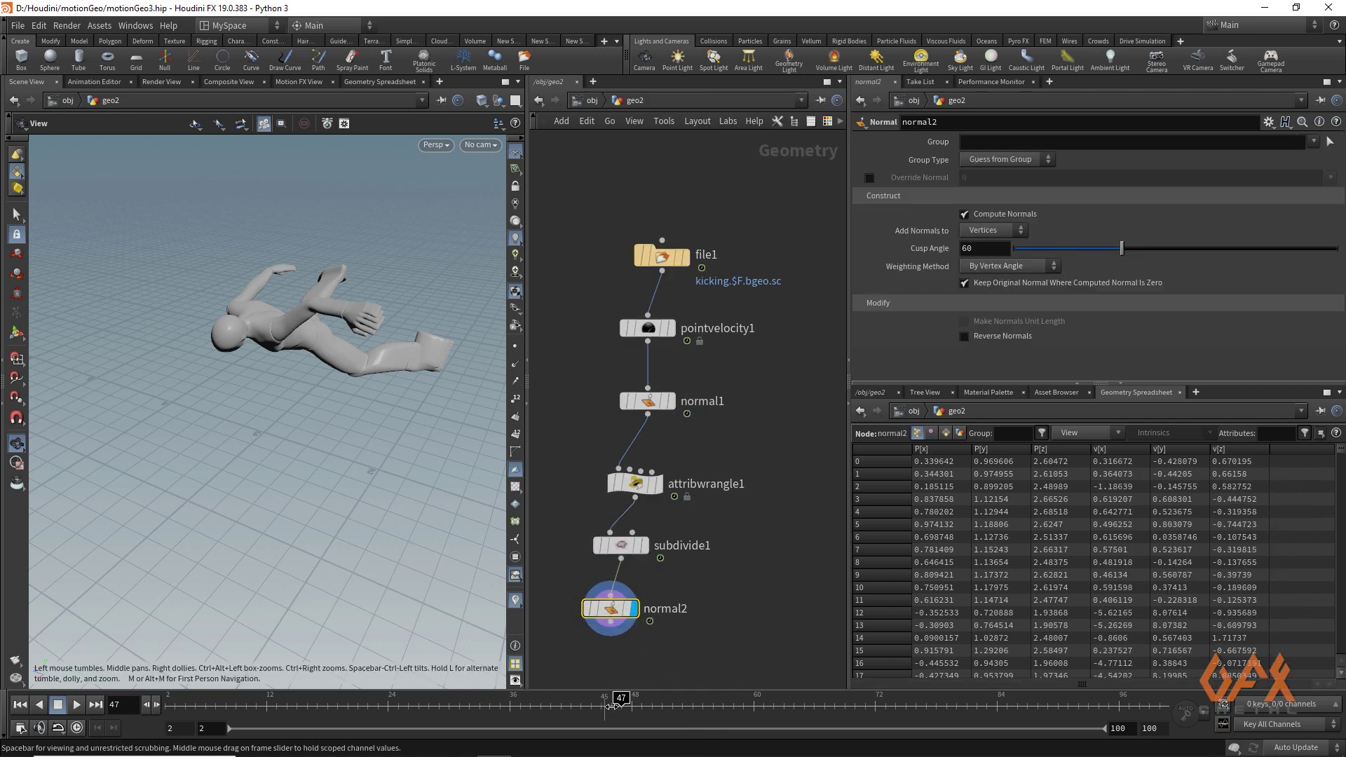
pyautogui.moveTo(608, 703); pyautogui.dragTo(641, 703)
pyautogui.moveTo(350, 359); pyautogui.dragTo(199, 388)
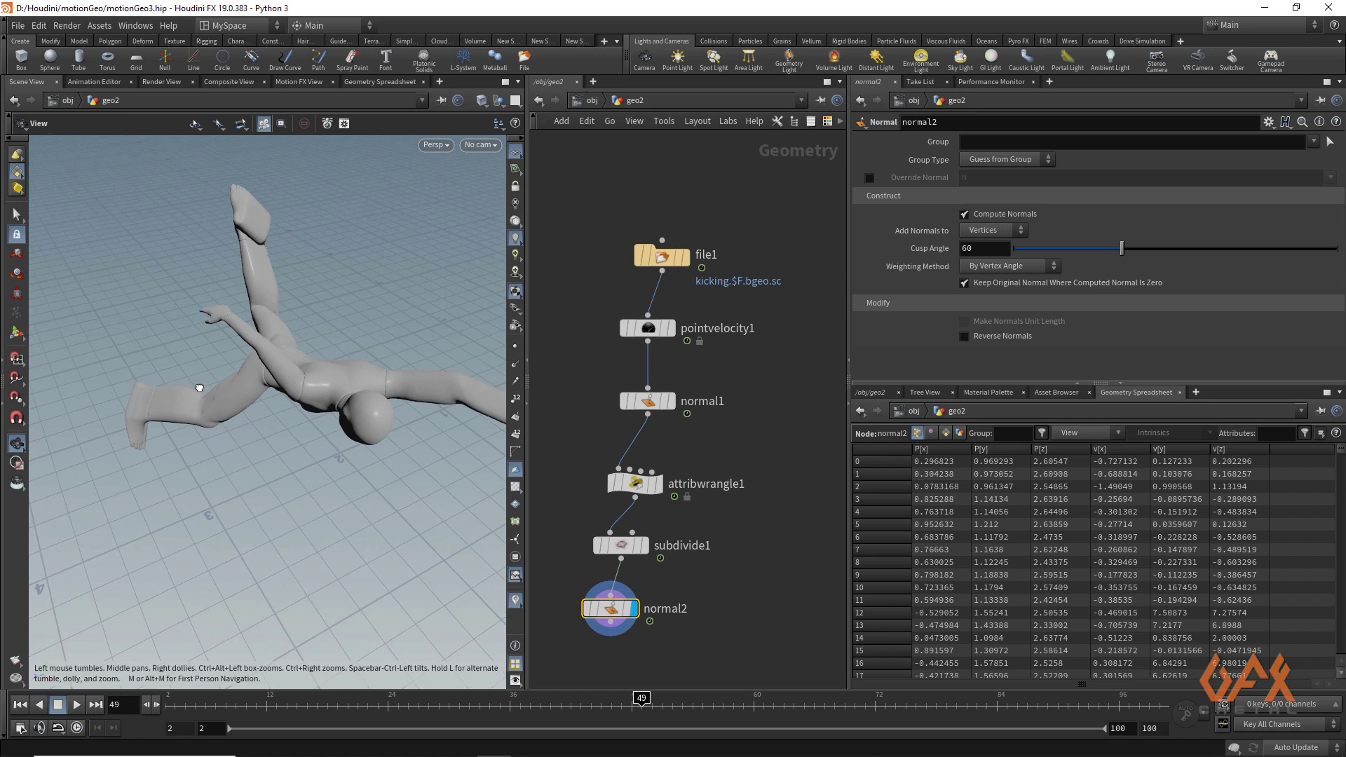
pyautogui.moveTo(245, 410); pyautogui.dragTo(188, 397)
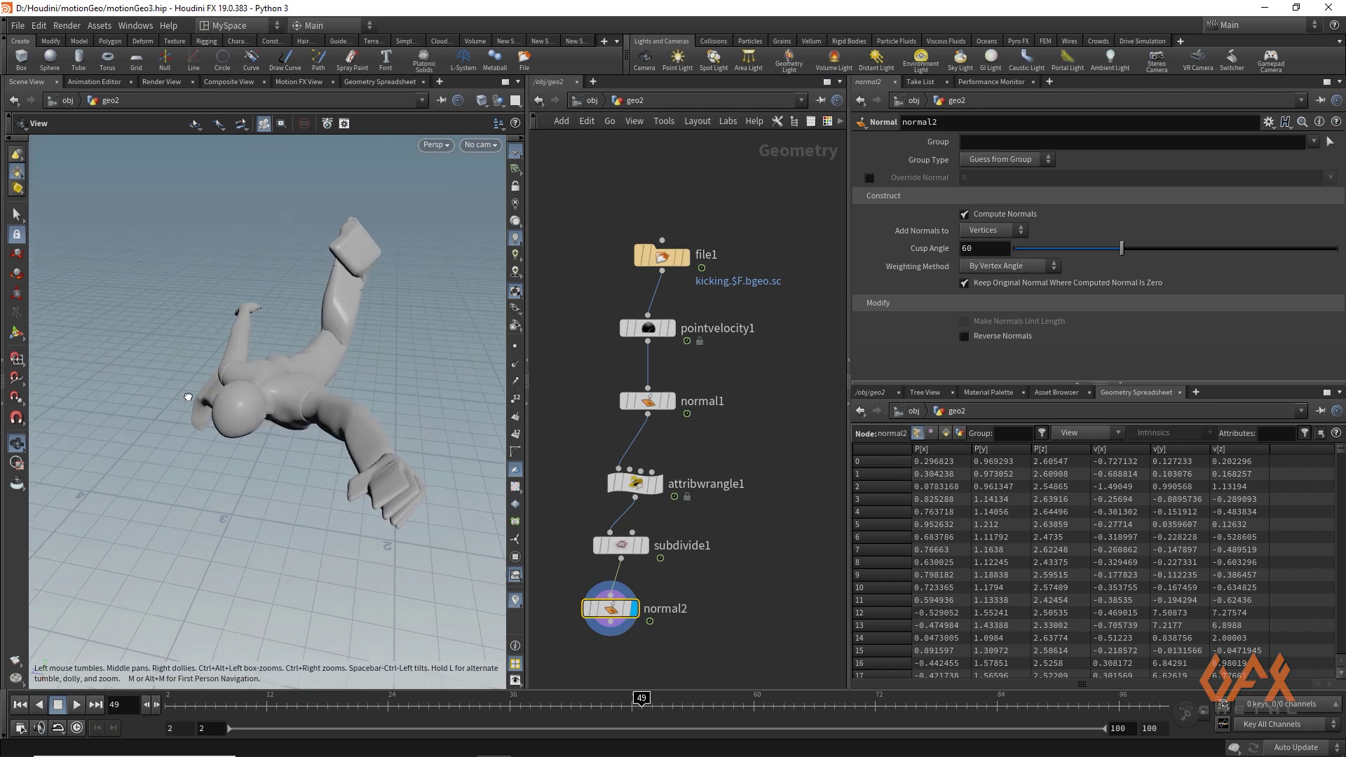